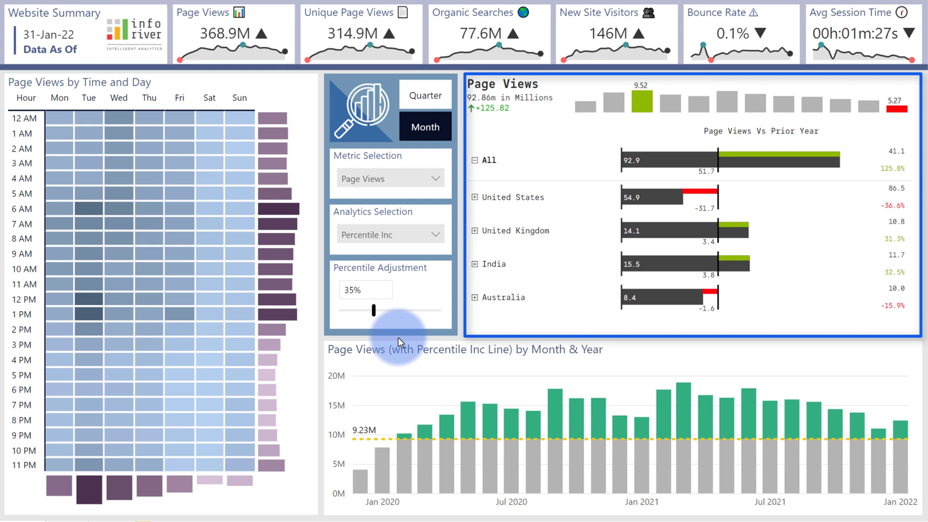
Expand the United States row in the Page Views matrix to view its cities, then collapse it
{"action": "left_click", "coordinate": [399, 337]}
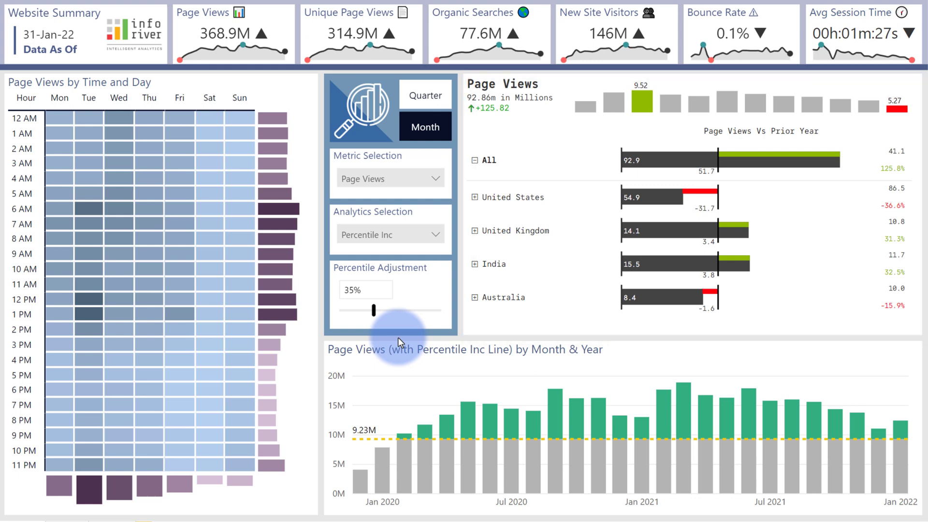
{"action": "left_click", "coordinate": [475, 196]}
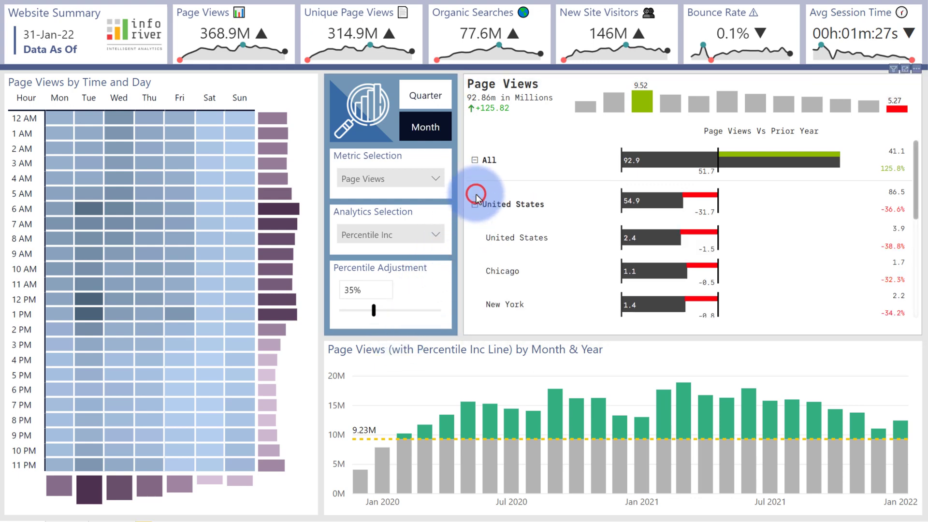
{"action": "scroll", "coordinate": [476, 194], "scroll_direction": "down", "scroll_amount": 3}
{"action": "scroll", "coordinate": [476, 193], "scroll_direction": "up", "scroll_amount": 1}
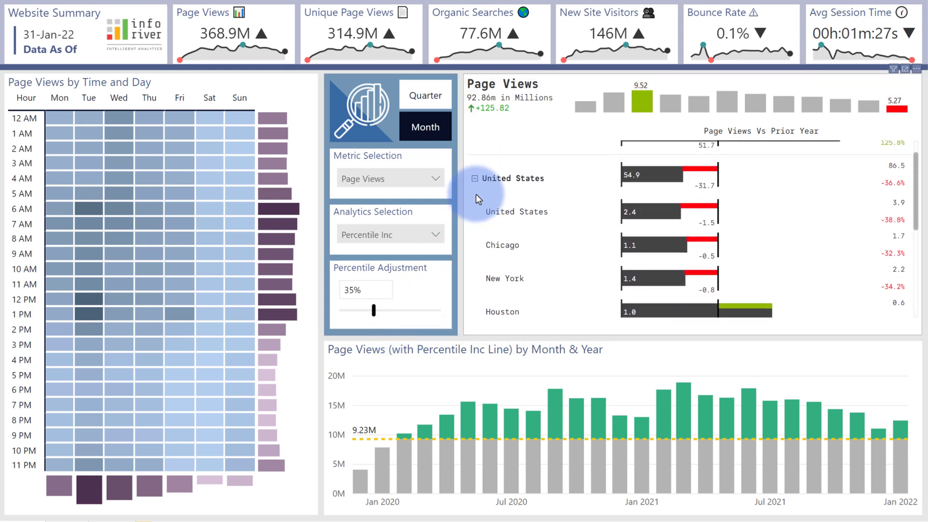
{"action": "left_click", "coordinate": [475, 180]}
Cross-filter the dashboard by United States and highlight the 12 PM heatmap row, clearing each selection after viewing it
{"action": "left_click", "coordinate": [506, 198]}
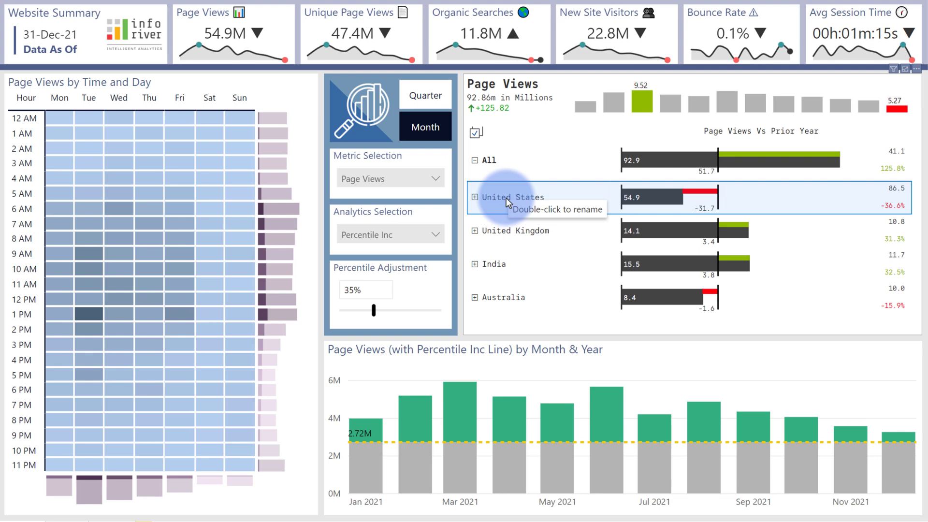
{"action": "left_click", "coordinate": [507, 198]}
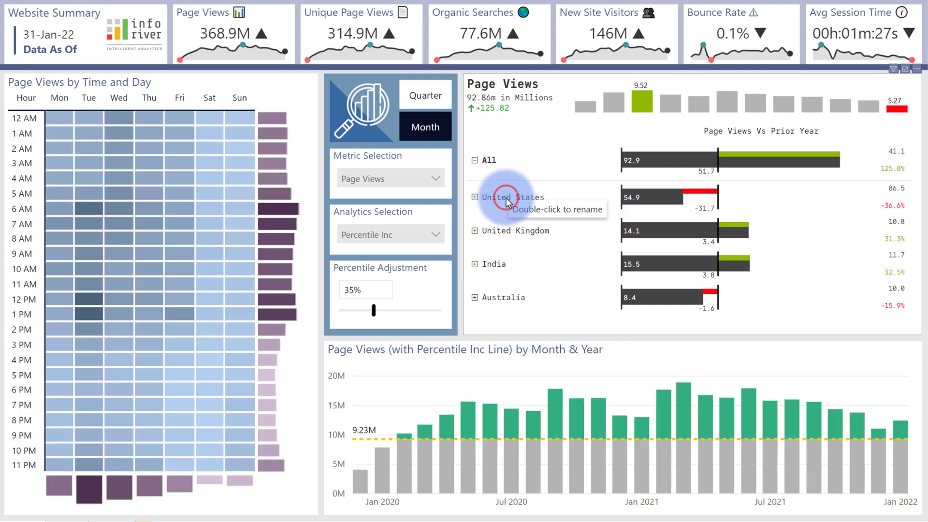
{"action": "left_click", "coordinate": [24, 304]}
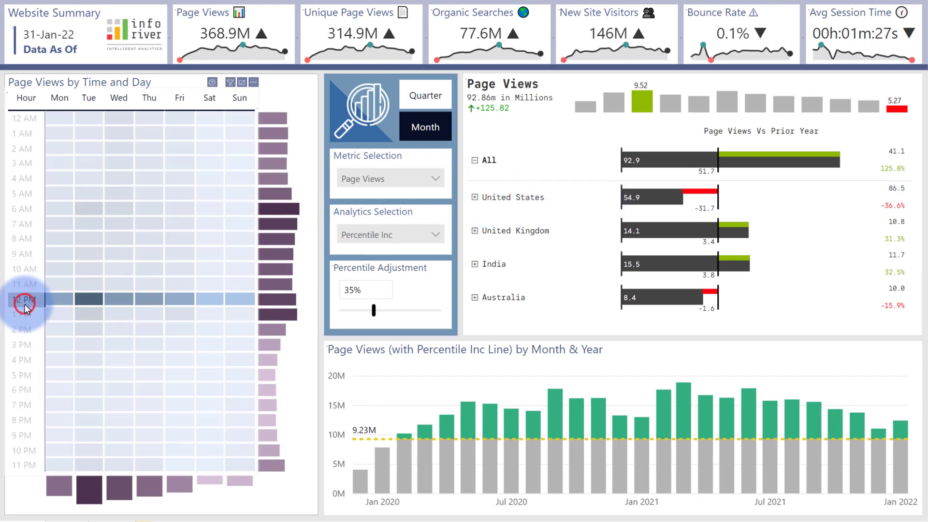
{"action": "left_click", "coordinate": [25, 303]}
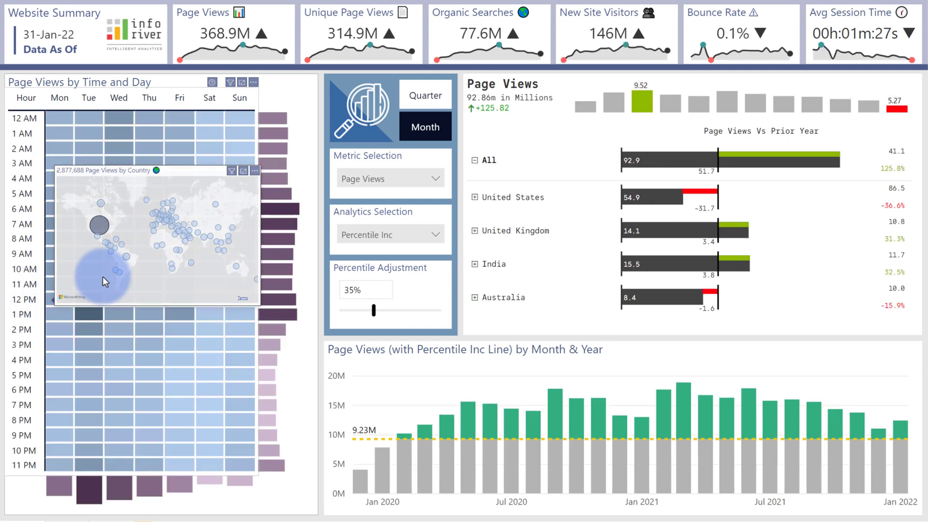
Switch the dashboard metric to Unique Page Views and then to Organic Searches to compare the visuals
{"action": "left_click", "coordinate": [376, 180]}
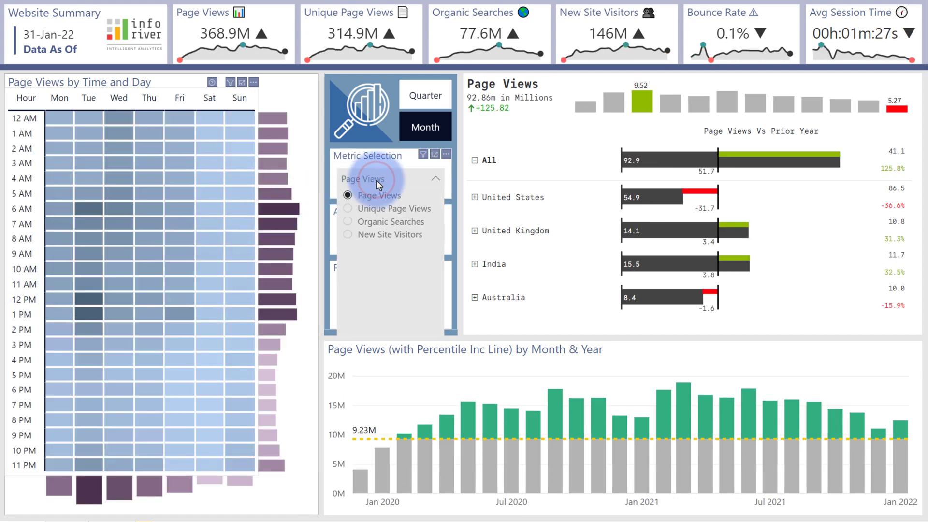
{"action": "left_click", "coordinate": [363, 208]}
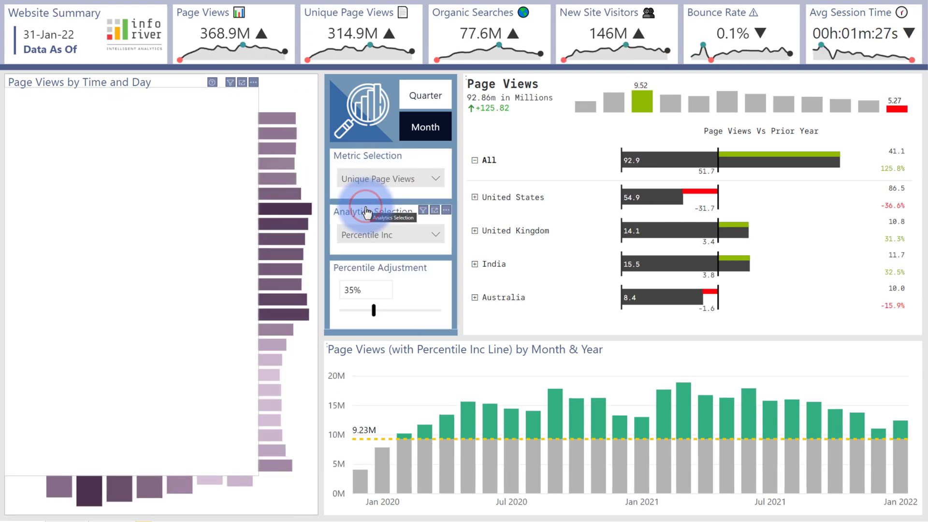
{"action": "left_click", "coordinate": [379, 180]}
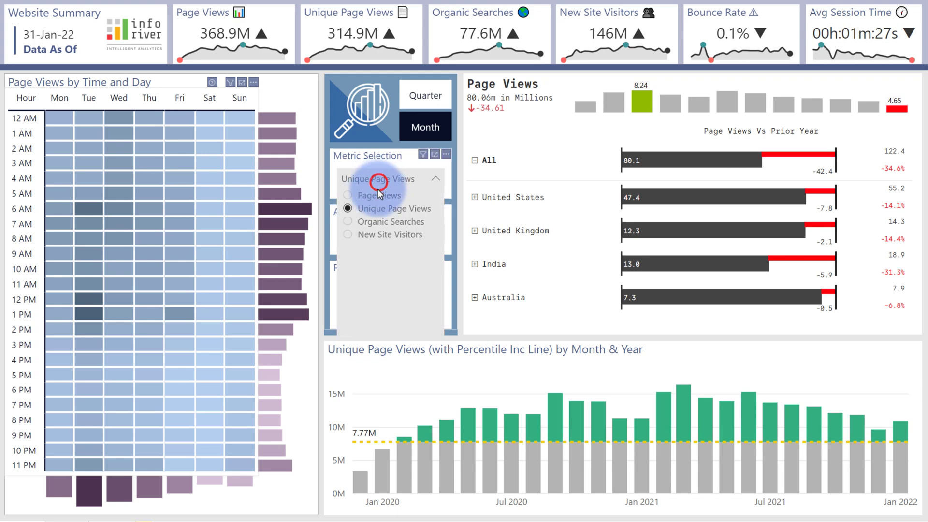
{"action": "left_click", "coordinate": [372, 220]}
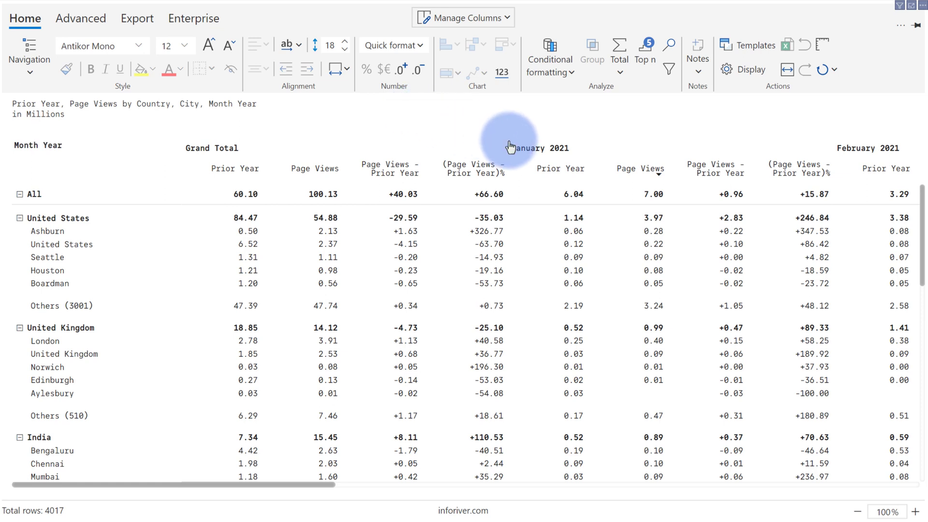
Add a column-type sparkline for the Page Views measure under Grand Total
{"action": "left_click", "coordinate": [311, 168]}
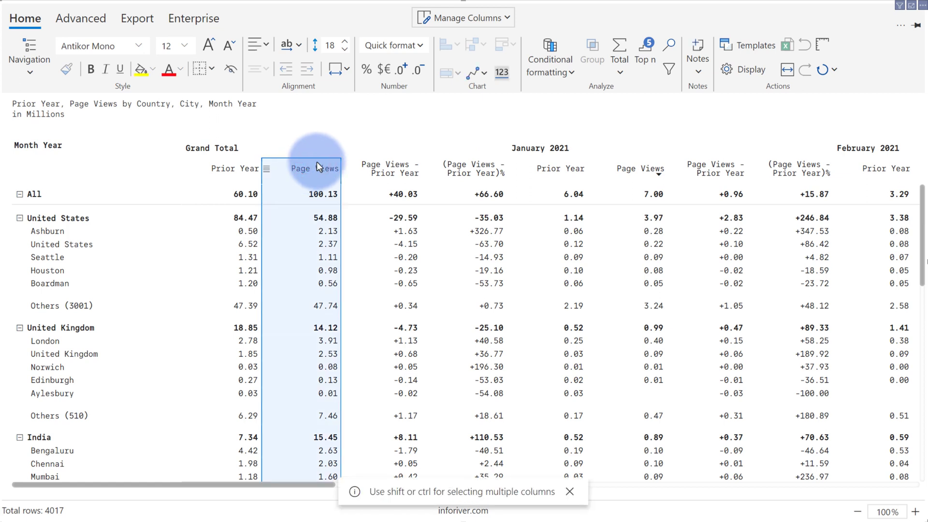
{"action": "left_click", "coordinate": [483, 77]}
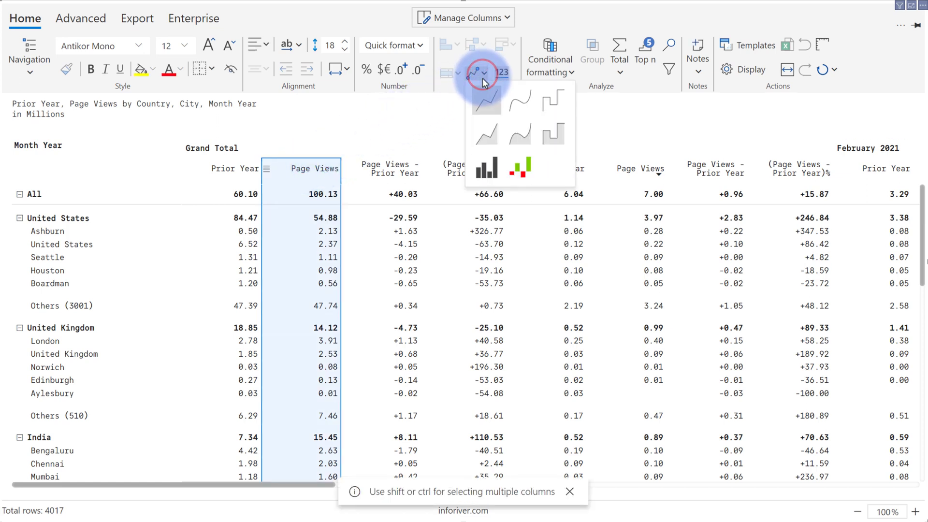
{"action": "left_click", "coordinate": [486, 168]}
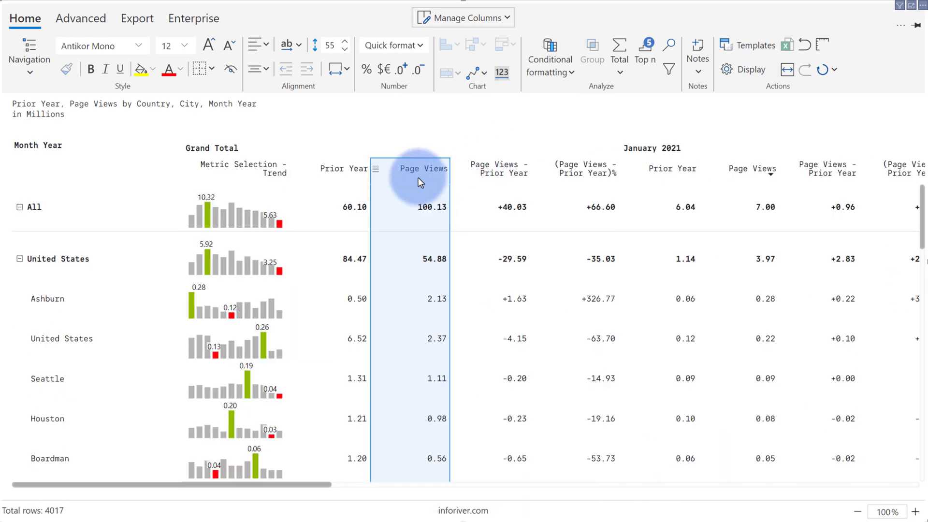
{"action": "mouse_move", "coordinate": [209, 216]}
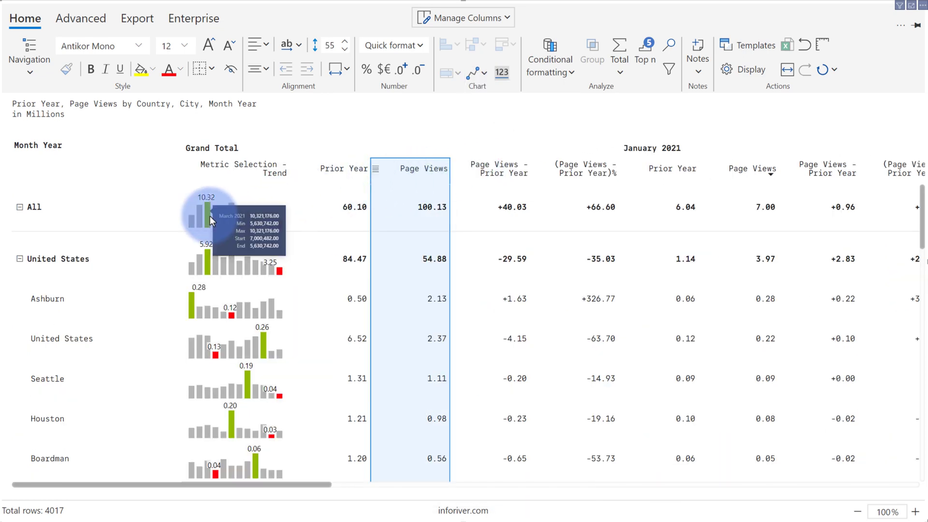
{"action": "mouse_move", "coordinate": [279, 219]}
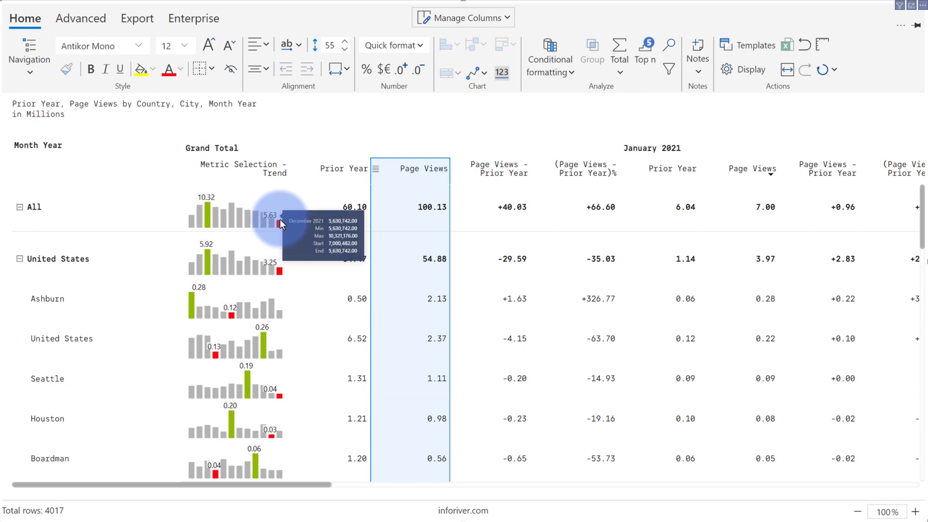
Turn off All Children for the Metric Selection - Trend sparkline so only the Grand Total columns are shown
{"action": "left_click", "coordinate": [250, 170]}
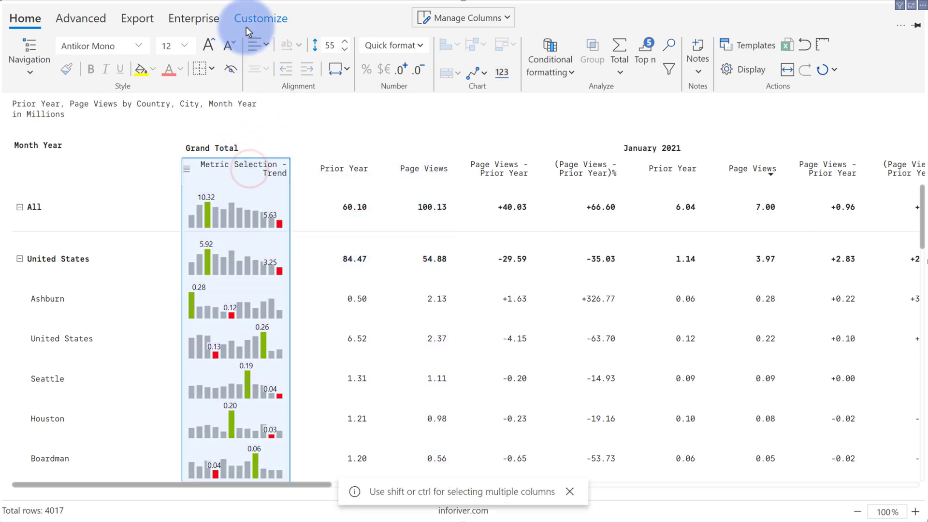
{"action": "left_click", "coordinate": [247, 19]}
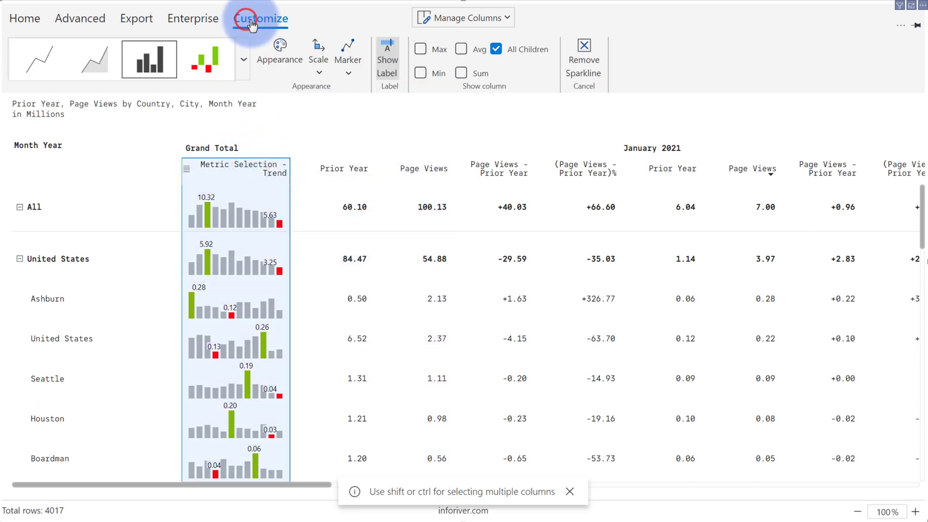
{"action": "left_click", "coordinate": [495, 53]}
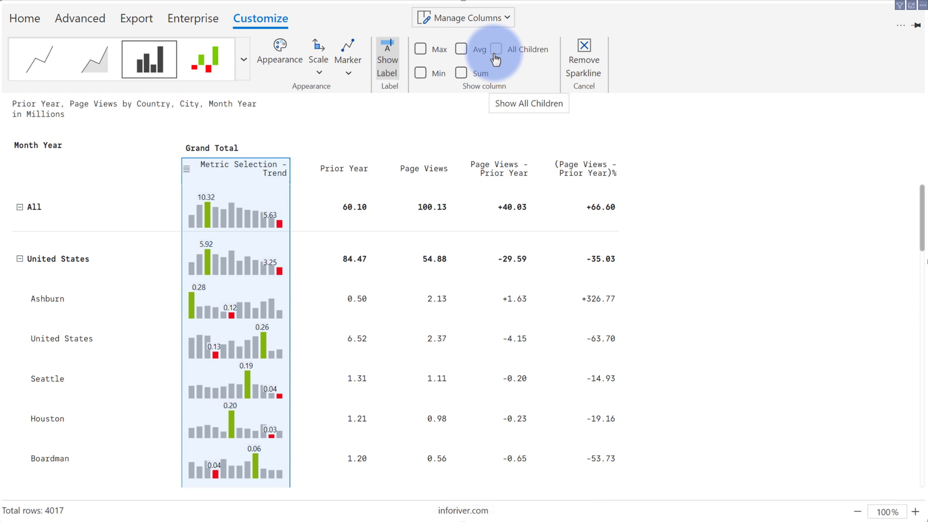
Insert the first two-value variance bar chart comparing Page Views with Prior Year
{"action": "left_click", "coordinate": [432, 168]}
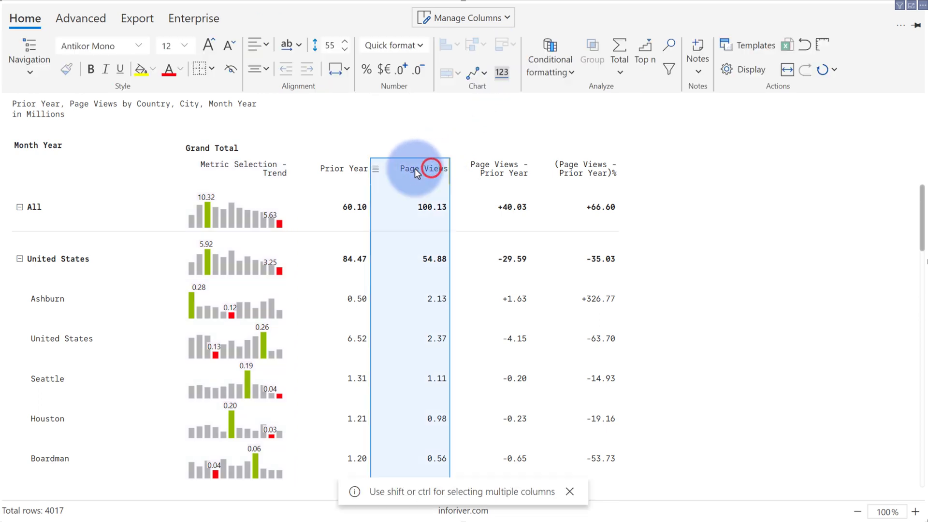
{"action": "left_click", "coordinate": [329, 170], "text": "ctrl"}
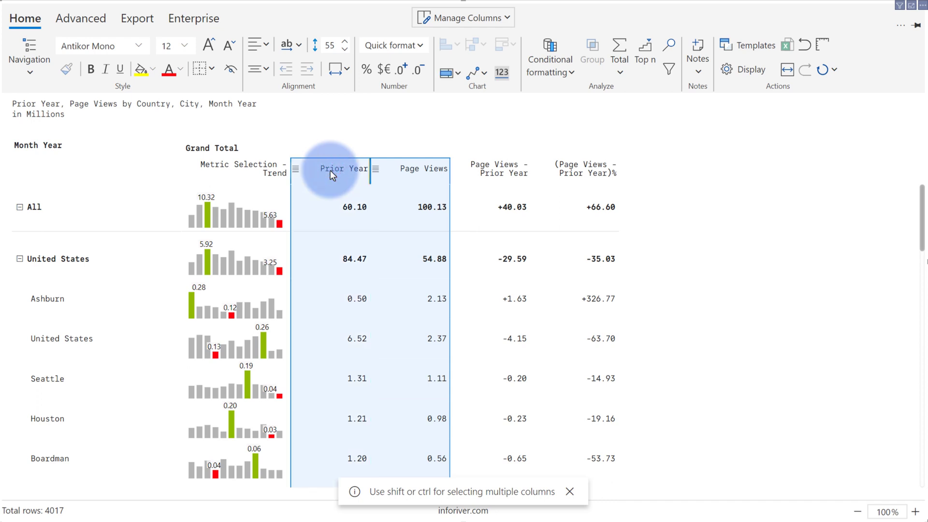
{"action": "left_click", "coordinate": [458, 73]}
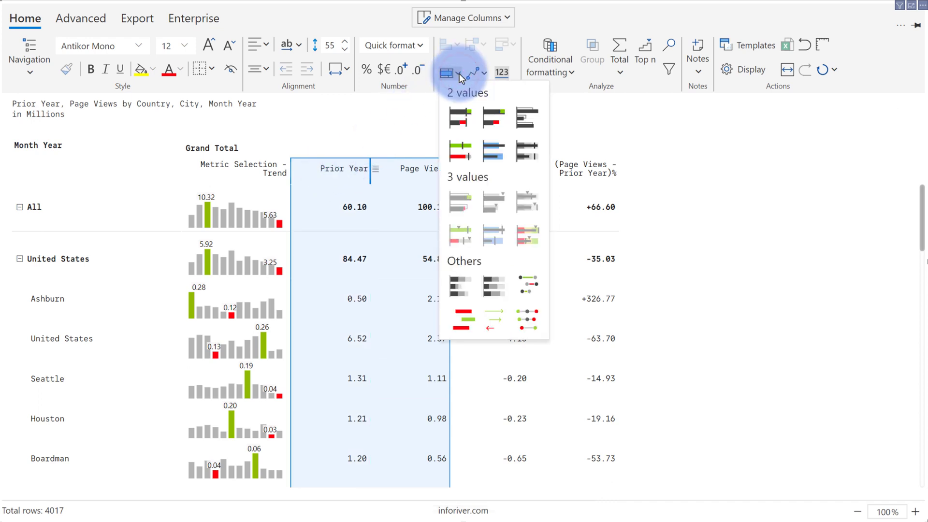
{"action": "left_click", "coordinate": [460, 116]}
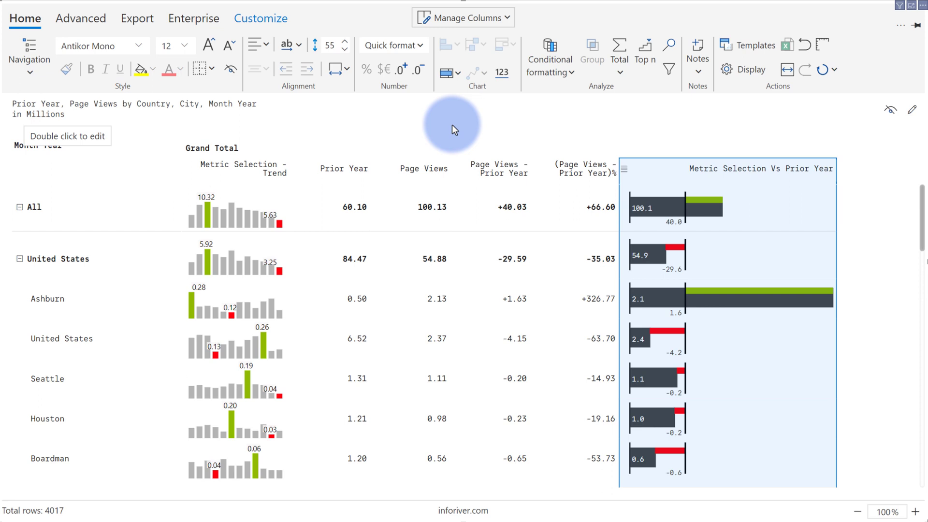
Split the report header with a new cell to the left and resize that cell to about 255 px by 53 px
{"action": "double_click", "coordinate": [419, 110]}
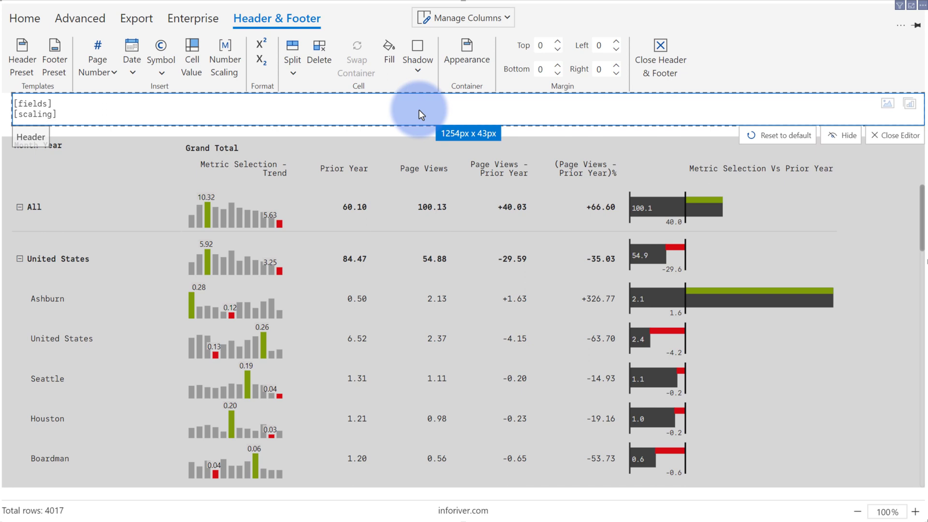
{"action": "left_click", "coordinate": [296, 57]}
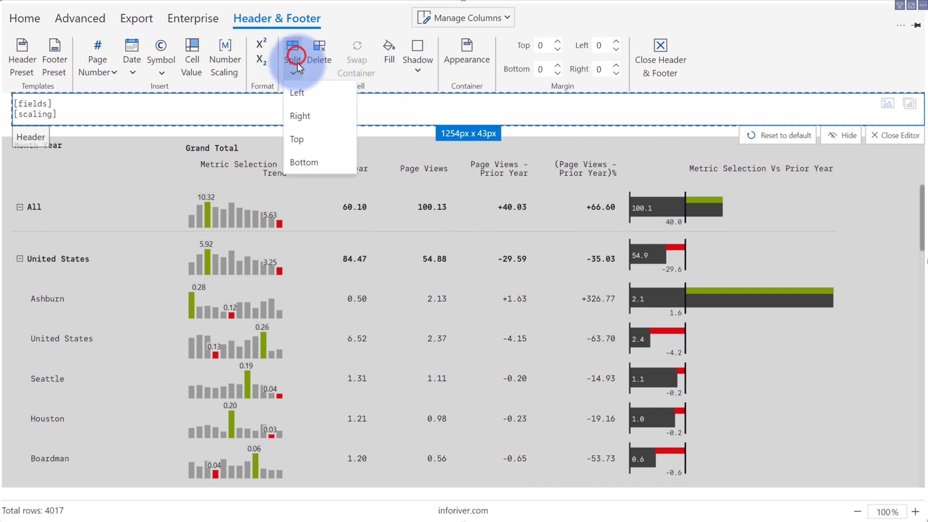
{"action": "left_click", "coordinate": [299, 93]}
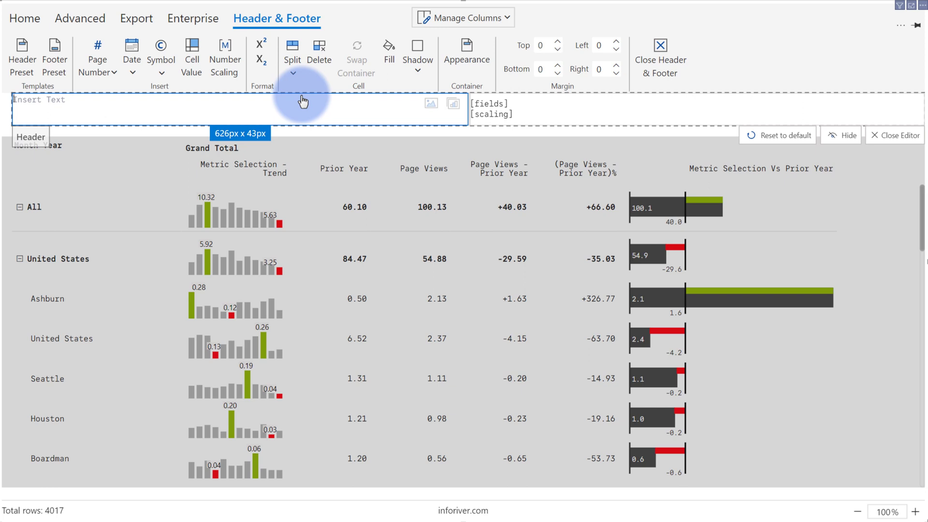
{"action": "left_click_drag", "start_coordinate": [468, 103], "coordinate": [180, 131]}
Enter "Page Views" in the empty header cell and insert the All row's Page Views value on the line below
{"action": "left_click", "coordinate": [101, 108]}
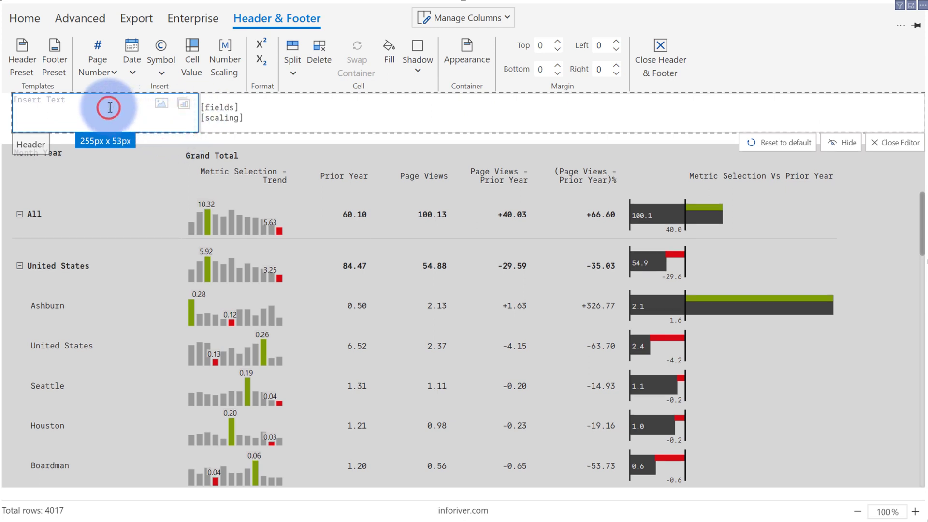
{"action": "type", "text": "Page Views"}
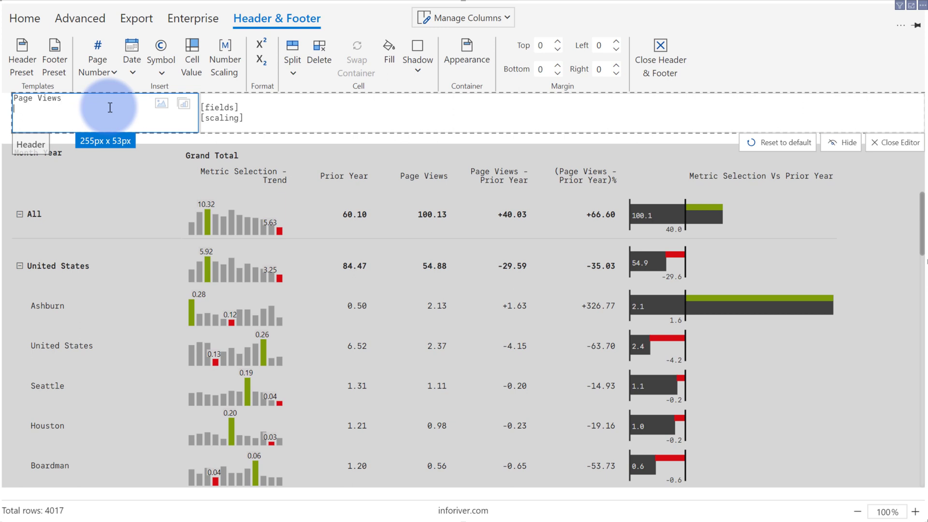
{"action": "left_click", "coordinate": [192, 65]}
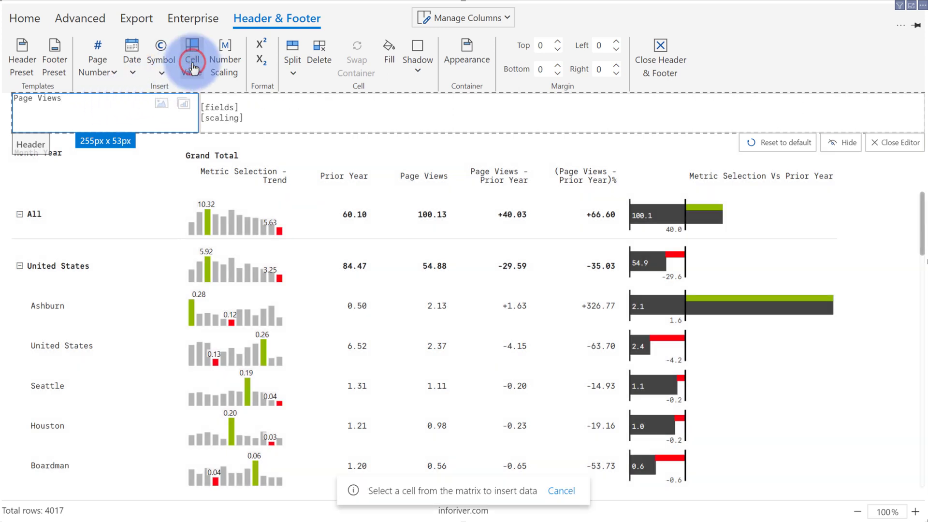
{"action": "left_click", "coordinate": [428, 216]}
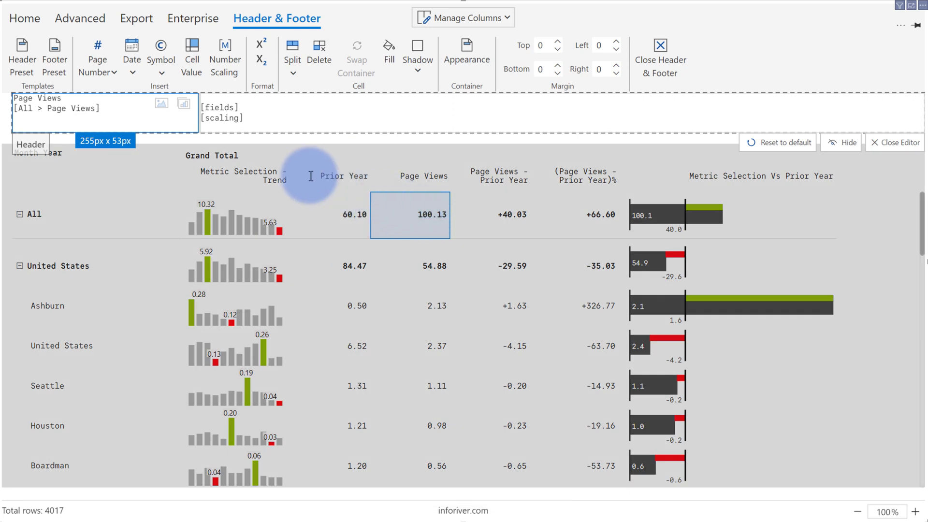
Insert the All row's (Page Views - Prior Year)% value on a third header line, narrow the cell to about 195 px and close the editor
{"action": "left_click", "coordinate": [114, 108]}
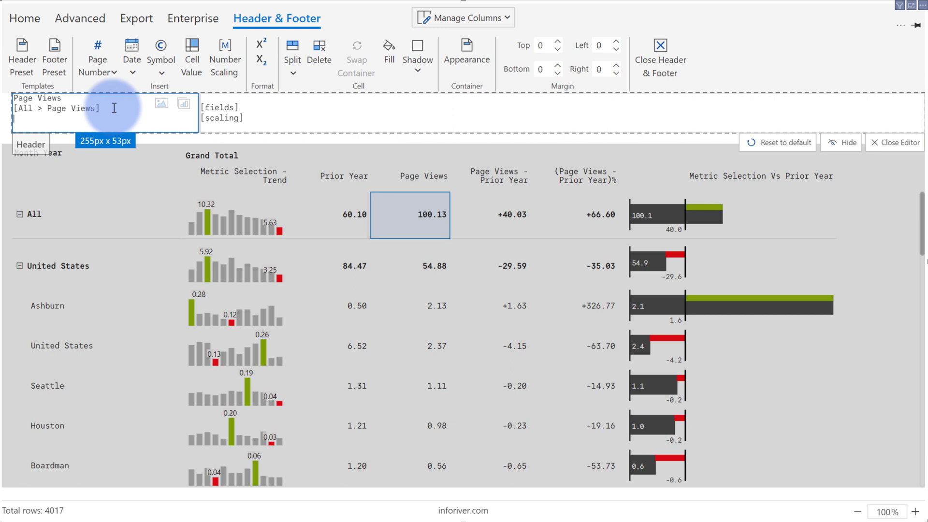
{"action": "left_click", "coordinate": [191, 59]}
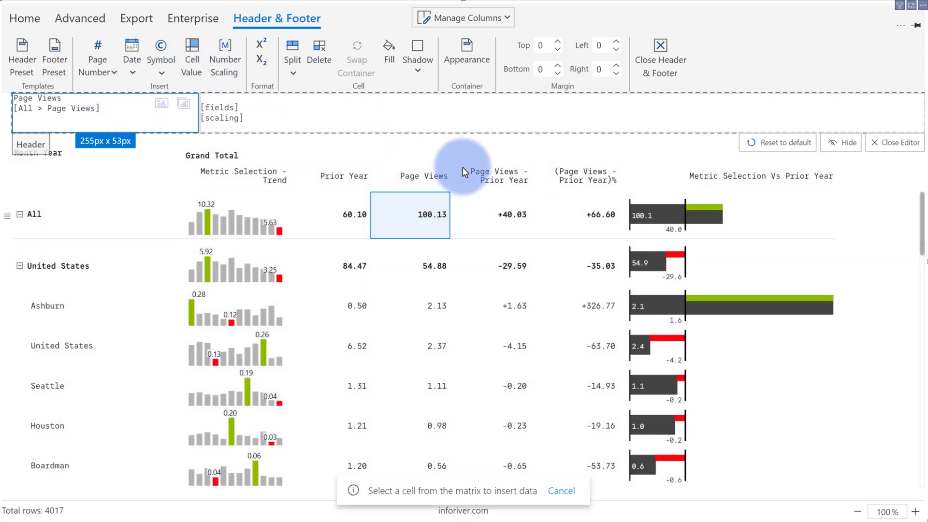
{"action": "left_click", "coordinate": [591, 219]}
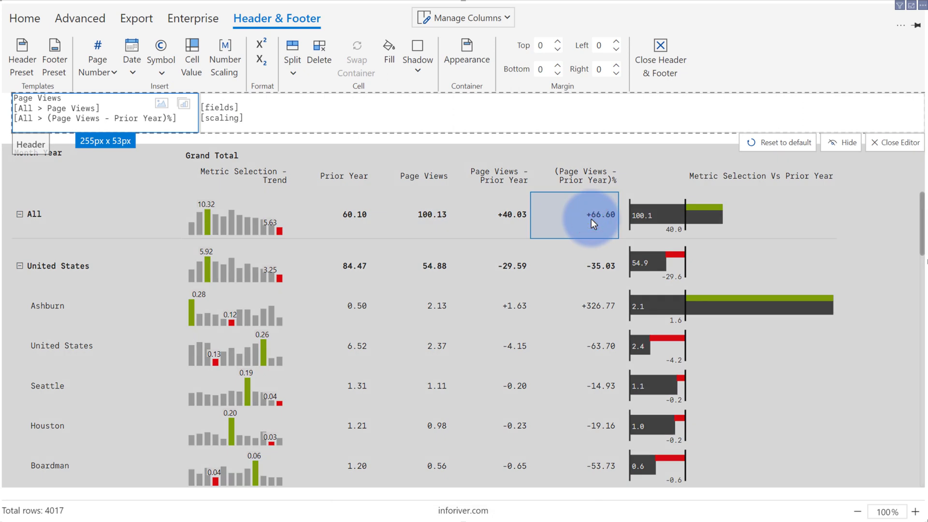
{"action": "left_click_drag", "start_coordinate": [198, 113], "coordinate": [155, 112]}
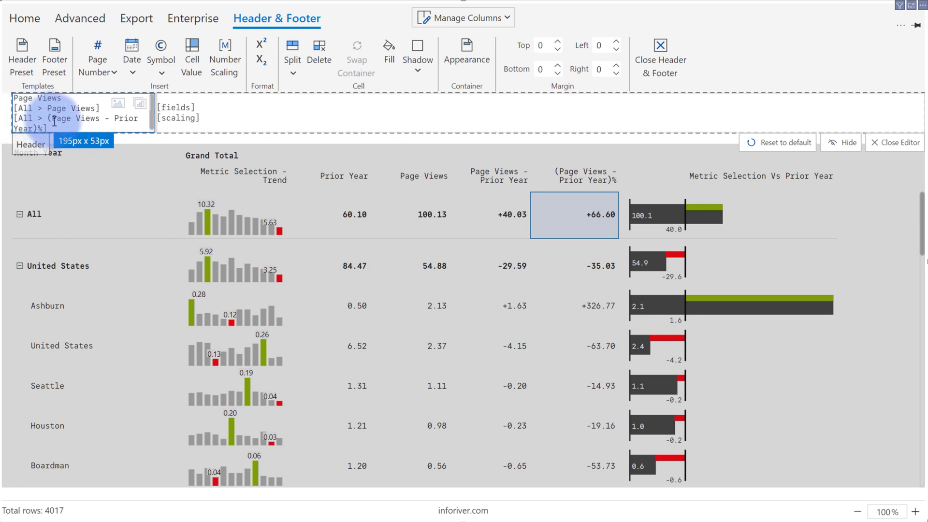
{"action": "left_click", "coordinate": [879, 143]}
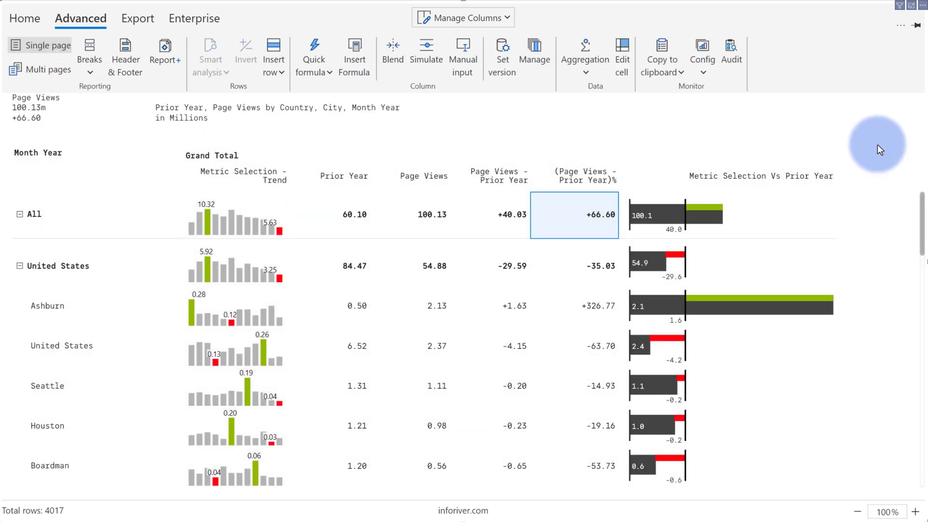
Format the "Page Views" title in the header cell as bold 18 pt text and close the header editor
{"action": "double_click", "coordinate": [340, 106]}
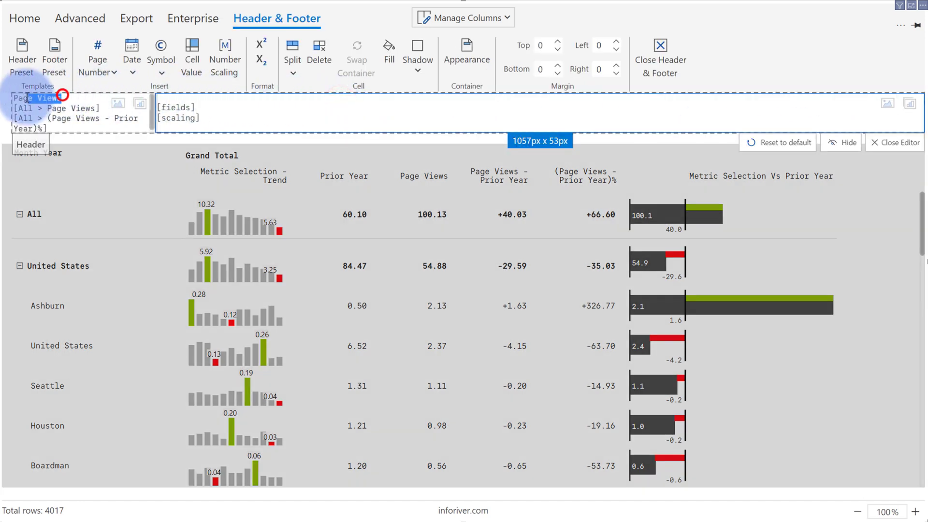
{"action": "left_click_drag", "start_coordinate": [61, 98], "coordinate": [9, 101]}
{"action": "left_click", "coordinate": [19, 17]}
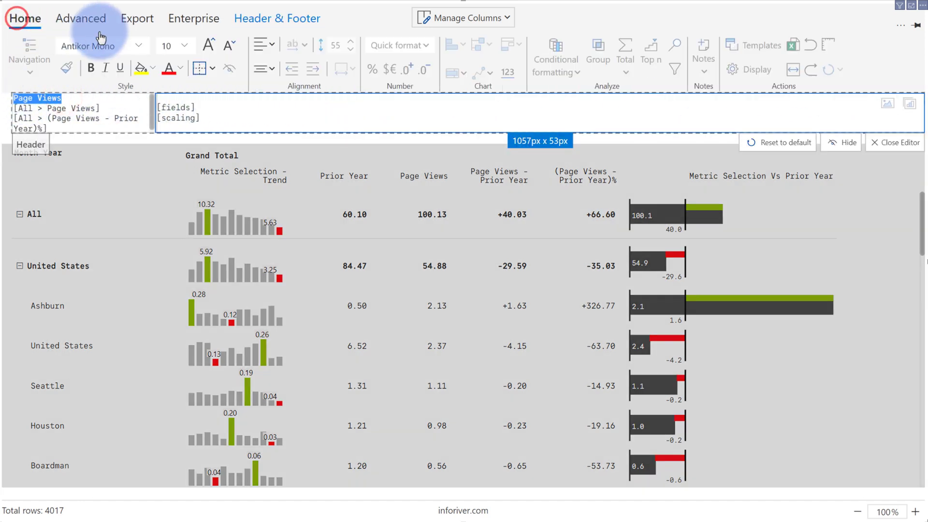
{"action": "left_click", "coordinate": [208, 54]}
{"action": "left_click", "coordinate": [208, 54]}
{"action": "left_click", "coordinate": [207, 54]}
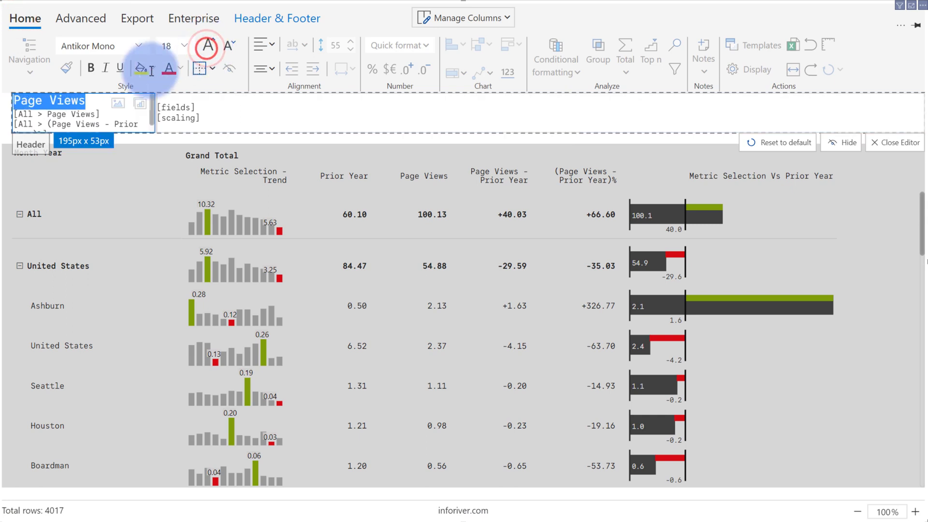
{"action": "left_click", "coordinate": [73, 101]}
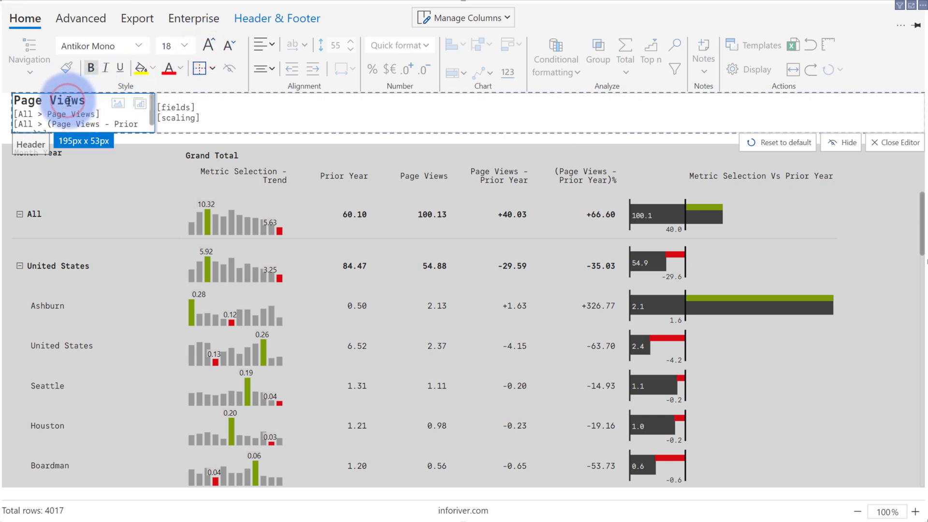
{"action": "left_click", "coordinate": [881, 143]}
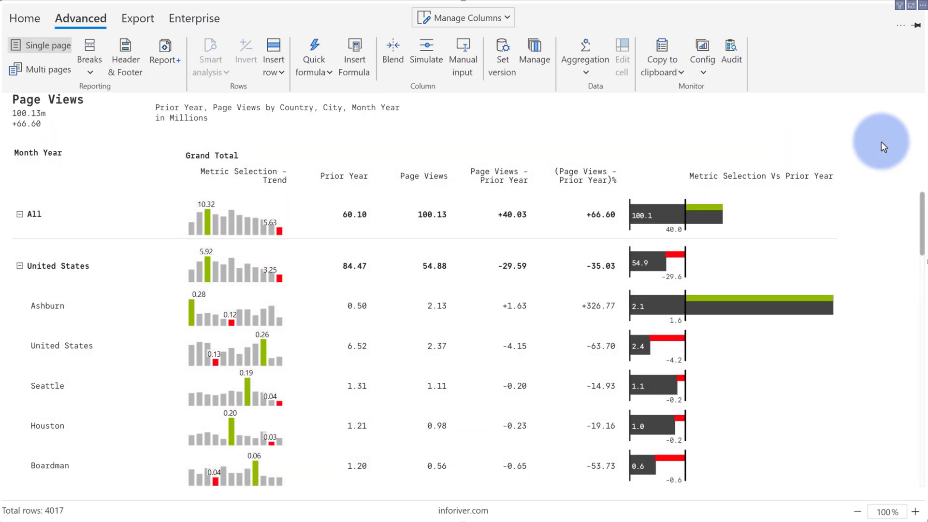
Set the top margin of the Page Views header cell to 8
{"action": "double_click", "coordinate": [329, 107]}
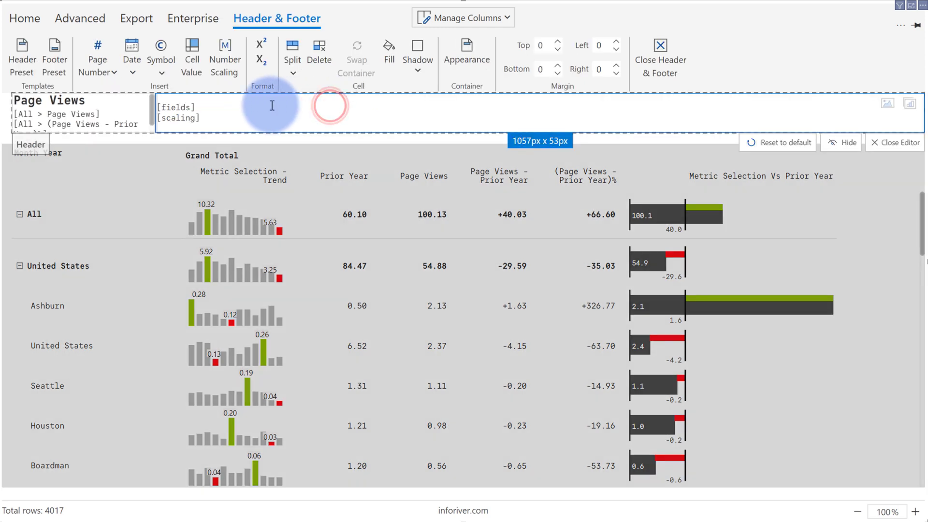
{"action": "left_click", "coordinate": [63, 103]}
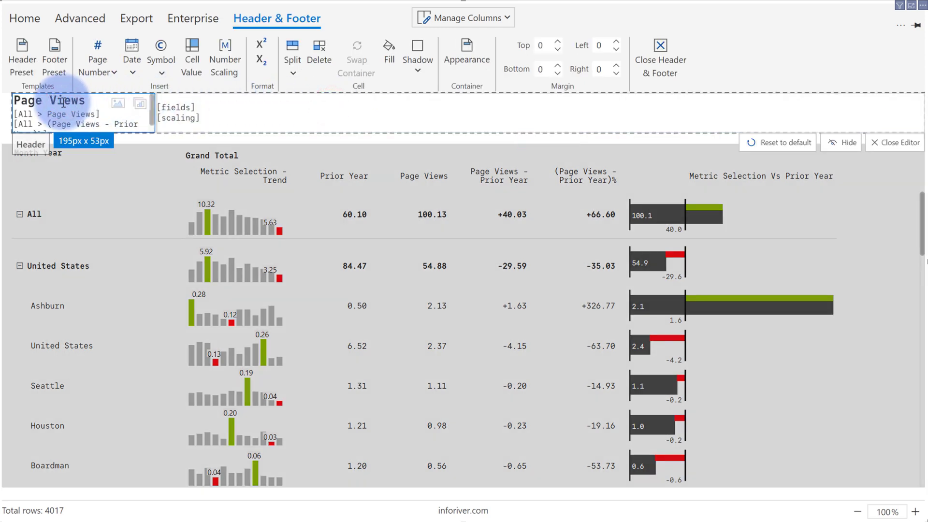
{"action": "left_click", "coordinate": [22, 103]}
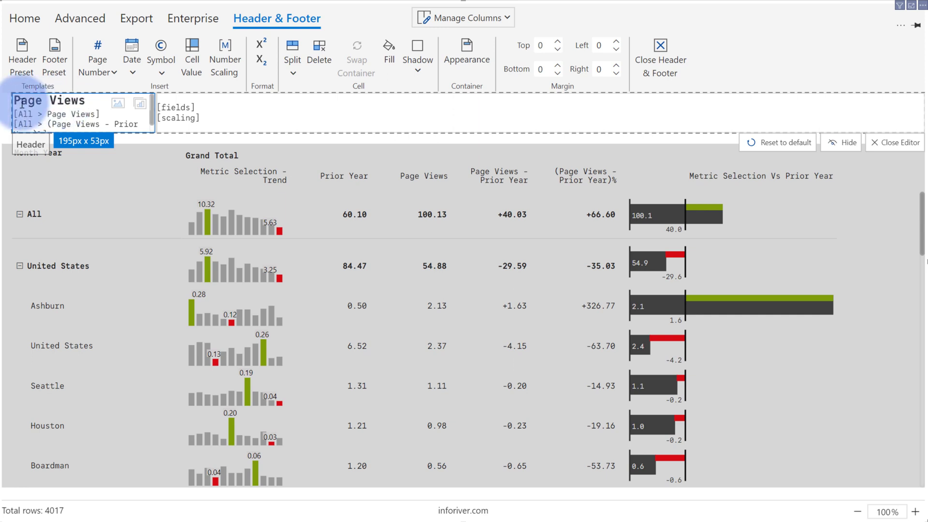
{"action": "left_click", "coordinate": [559, 42]}
{"action": "left_click", "coordinate": [559, 42]}
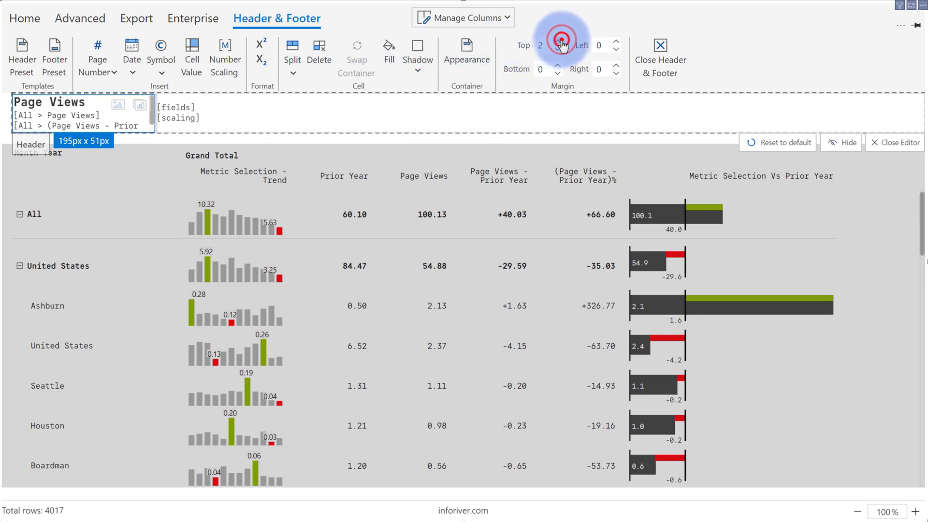
{"action": "left_click", "coordinate": [559, 42]}
{"action": "left_click", "coordinate": [559, 42]}
{"action": "left_click", "coordinate": [559, 43]}
{"action": "left_click", "coordinate": [559, 42]}
{"action": "left_click", "coordinate": [559, 42]}
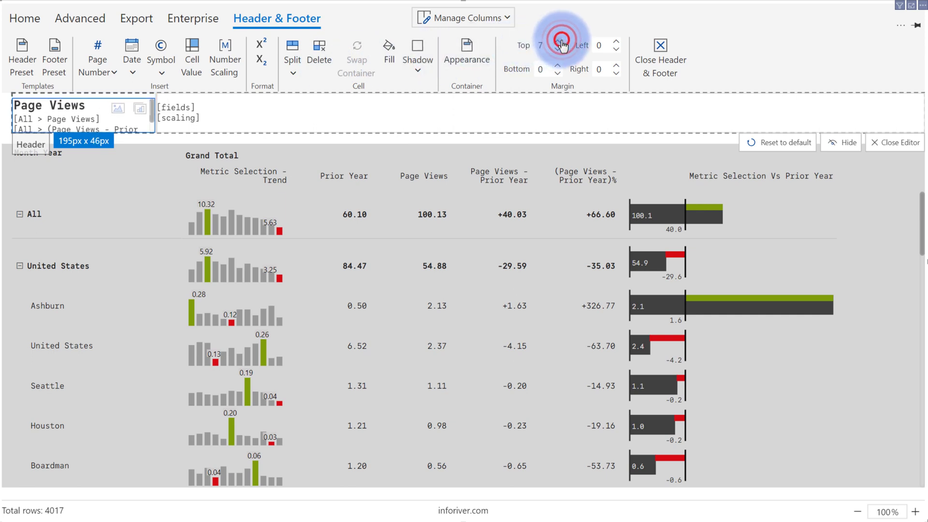
{"action": "left_click", "coordinate": [559, 42]}
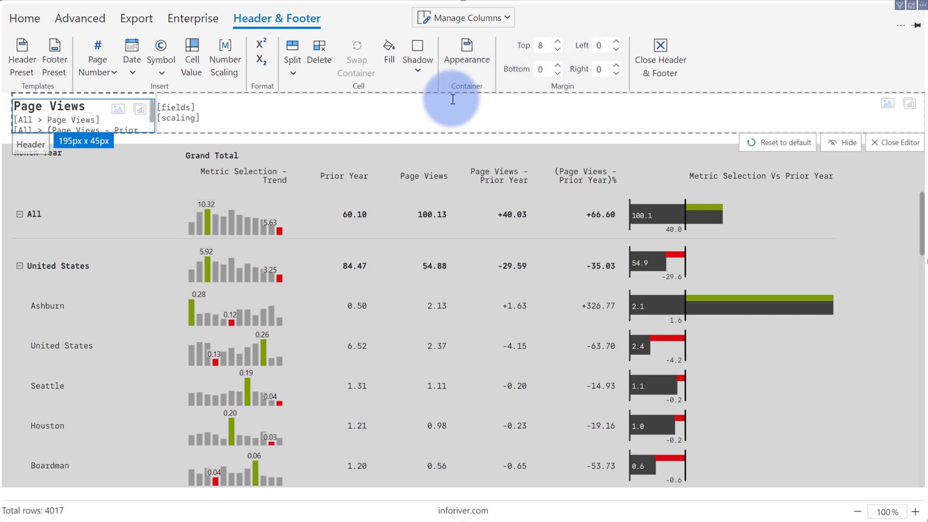
Replace the fields and scaling text in the wide header cell with the All row's trend chart and close the header editor
{"action": "left_click", "coordinate": [436, 104]}
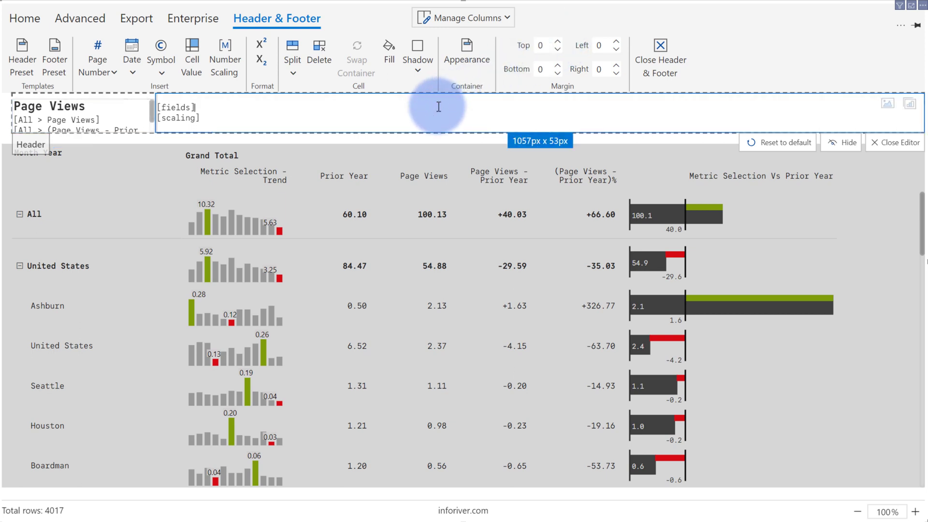
{"action": "left_click", "coordinate": [909, 105]}
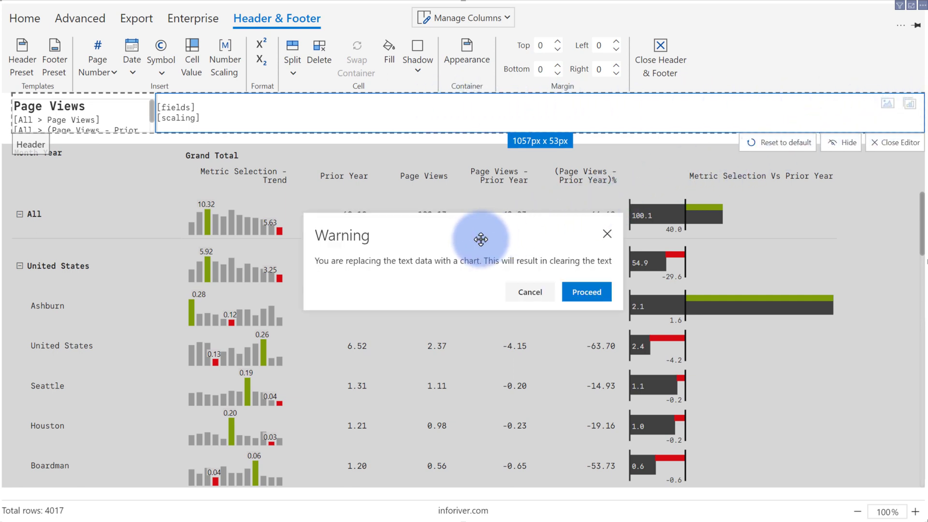
{"action": "left_click", "coordinate": [571, 290]}
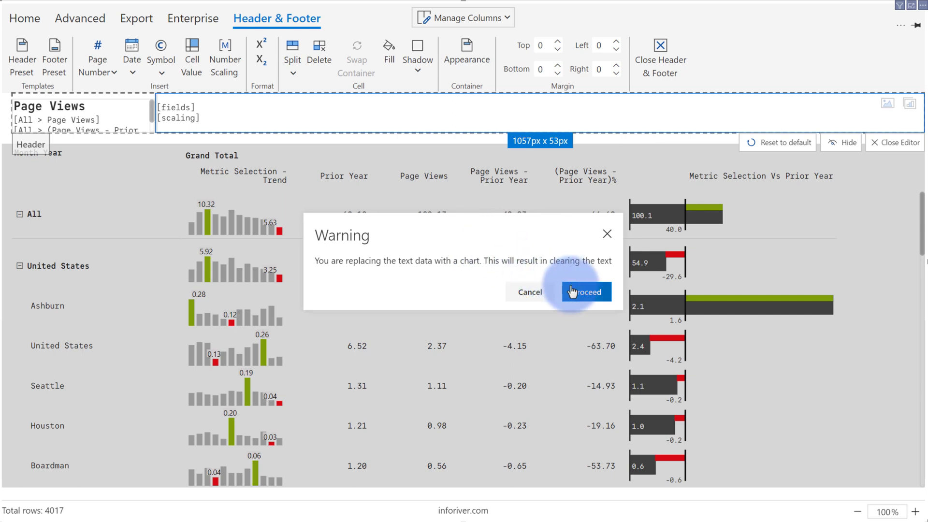
{"action": "left_click", "coordinate": [225, 220]}
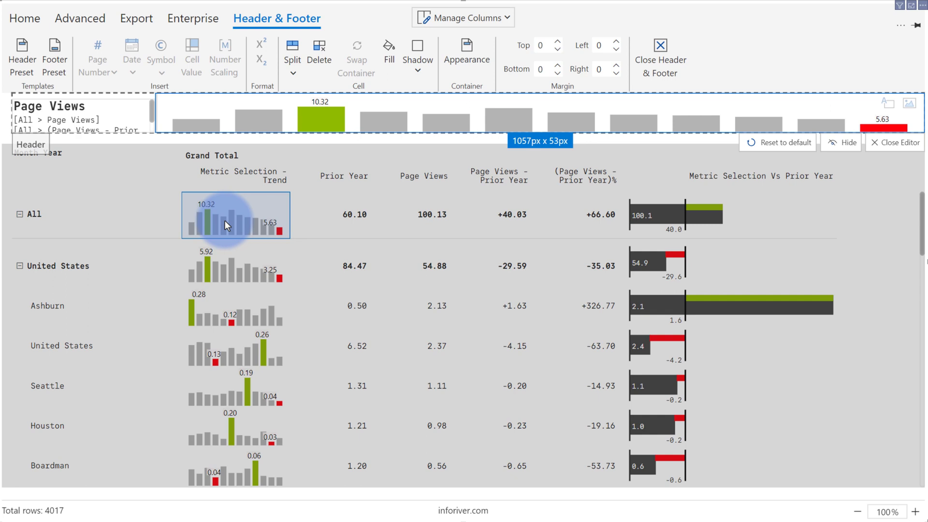
{"action": "left_click", "coordinate": [886, 146]}
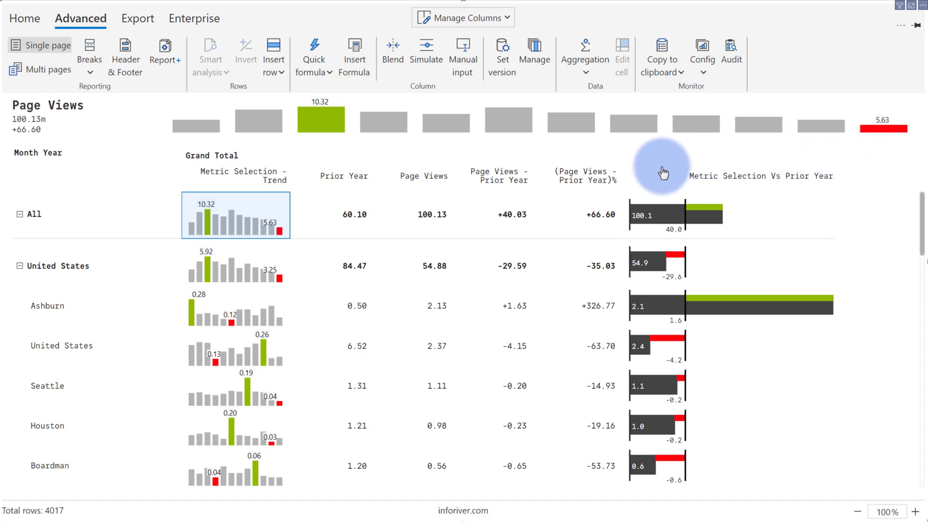
Add a "%" value suffix to the (Page Views - Prior Year)% column
{"action": "left_click", "coordinate": [577, 178]}
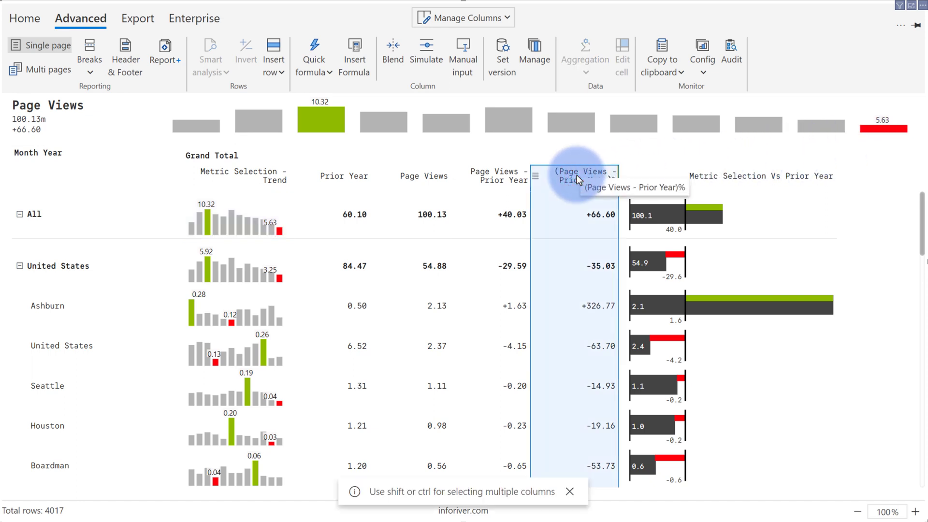
{"action": "left_click", "coordinate": [22, 18]}
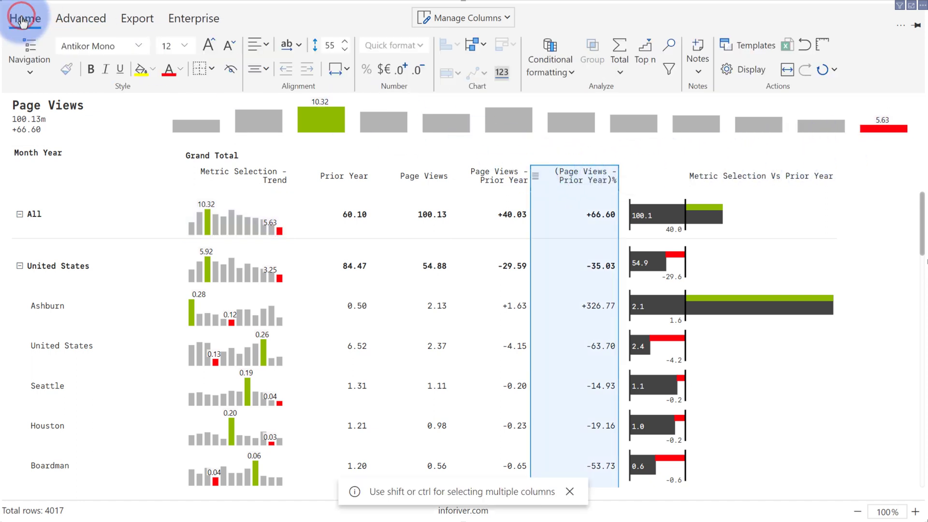
{"action": "left_click", "coordinate": [384, 70]}
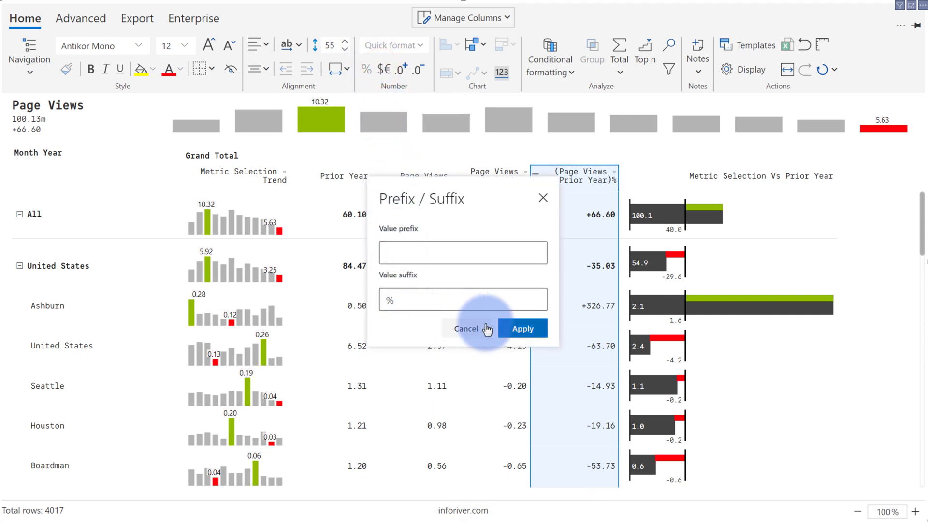
{"action": "left_click", "coordinate": [520, 328]}
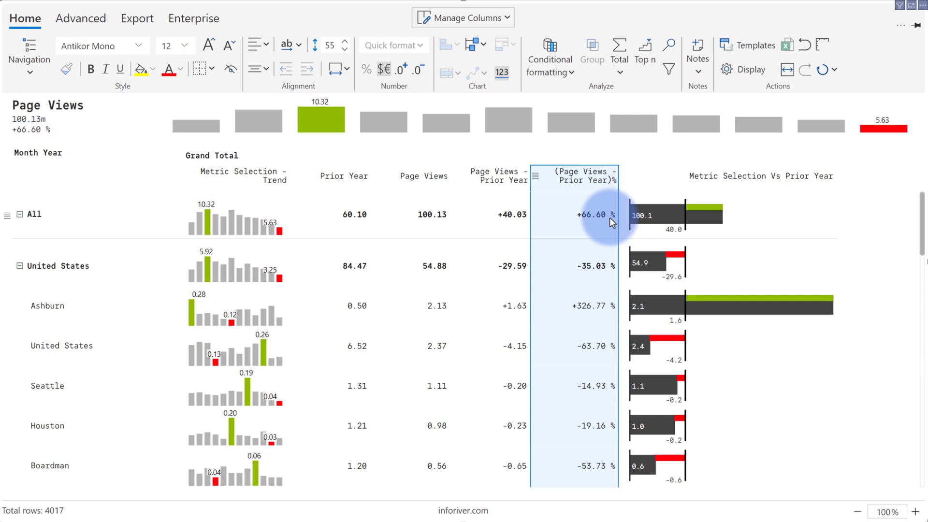
Add three-arrow icon classification formatting to the (Page Views - Prior Year)% column, with row hierarchy levels set to Values and Totals
{"action": "left_click", "coordinate": [553, 67]}
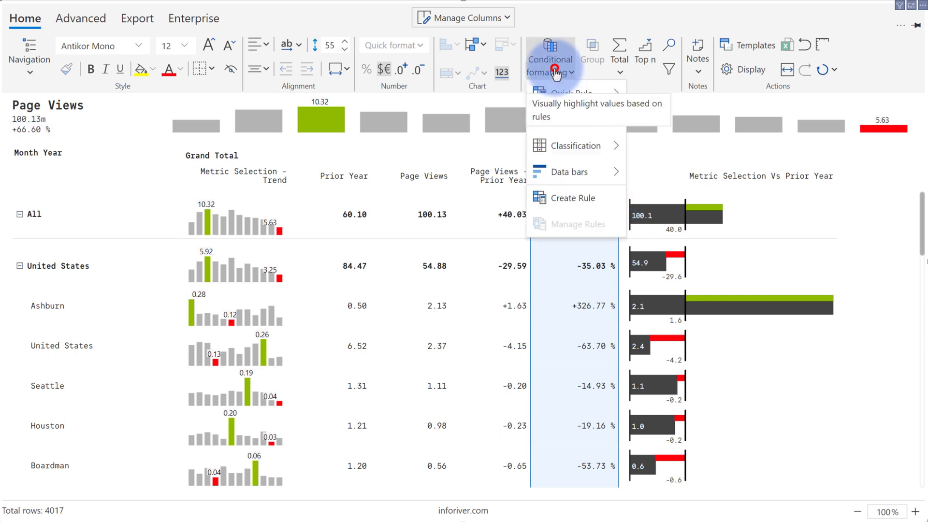
{"action": "mouse_move", "coordinate": [556, 146]}
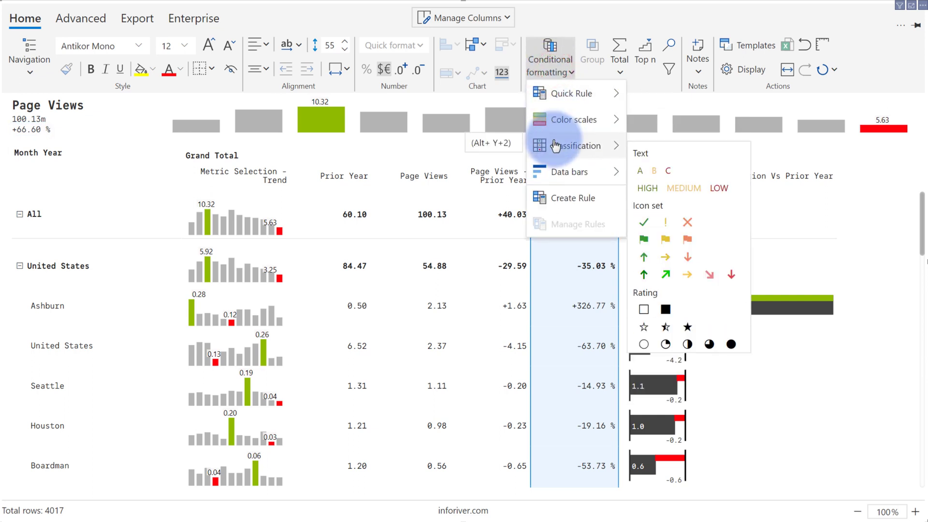
{"action": "left_click", "coordinate": [655, 256]}
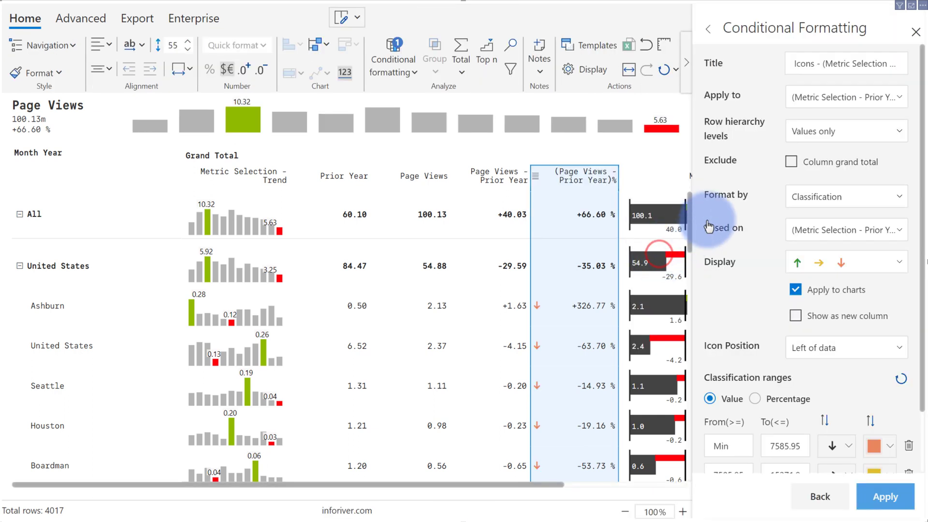
{"action": "left_click", "coordinate": [818, 133]}
{"action": "left_click", "coordinate": [815, 145]}
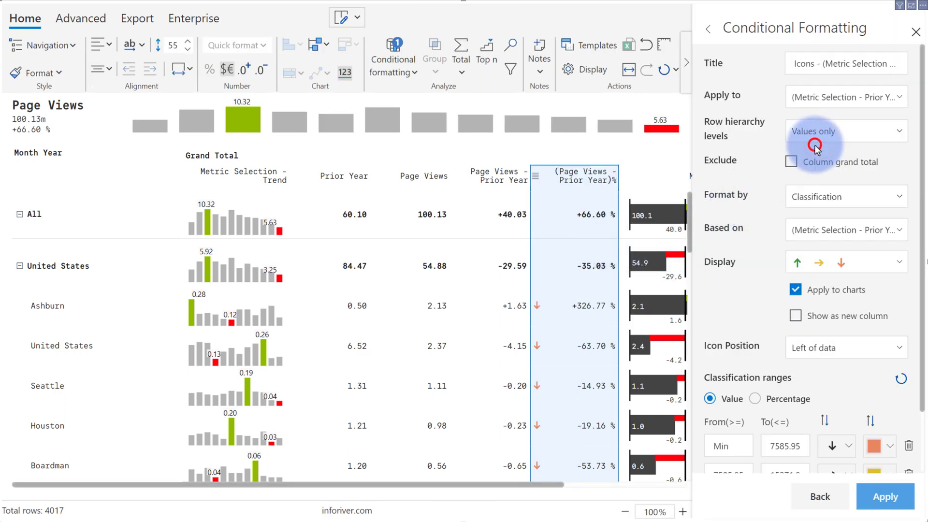
Delete the middle classification range and change the down arrow's color to red
{"action": "scroll", "coordinate": [816, 150], "scroll_direction": "down", "scroll_amount": 2}
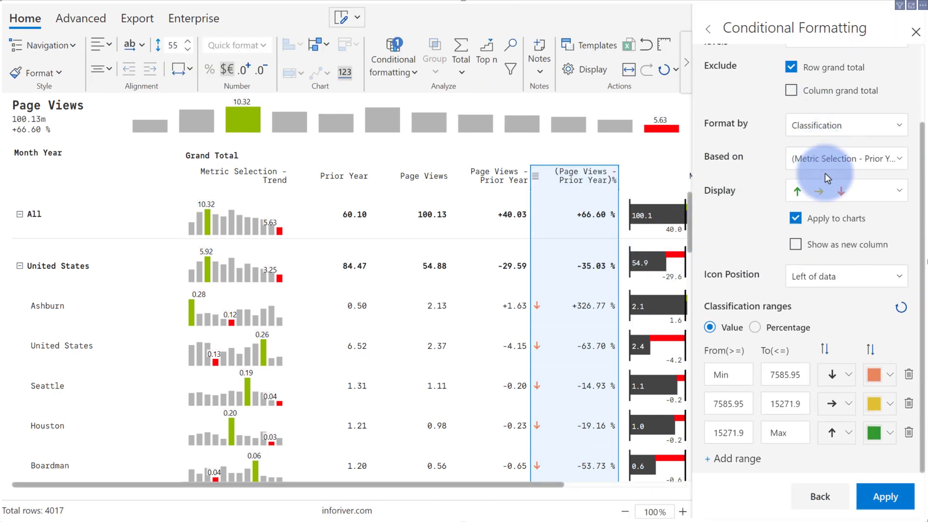
{"action": "left_click", "coordinate": [909, 403]}
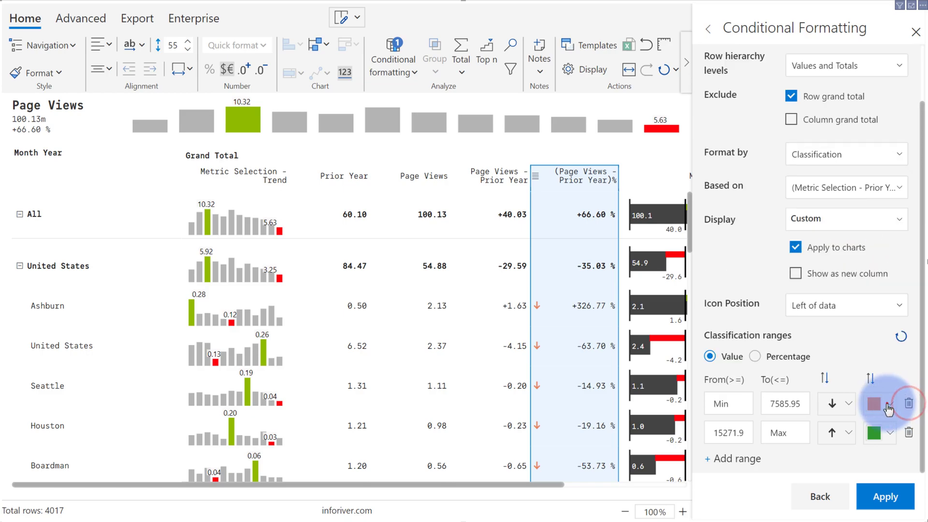
{"action": "left_click", "coordinate": [873, 404]}
{"action": "left_click", "coordinate": [506, 186]}
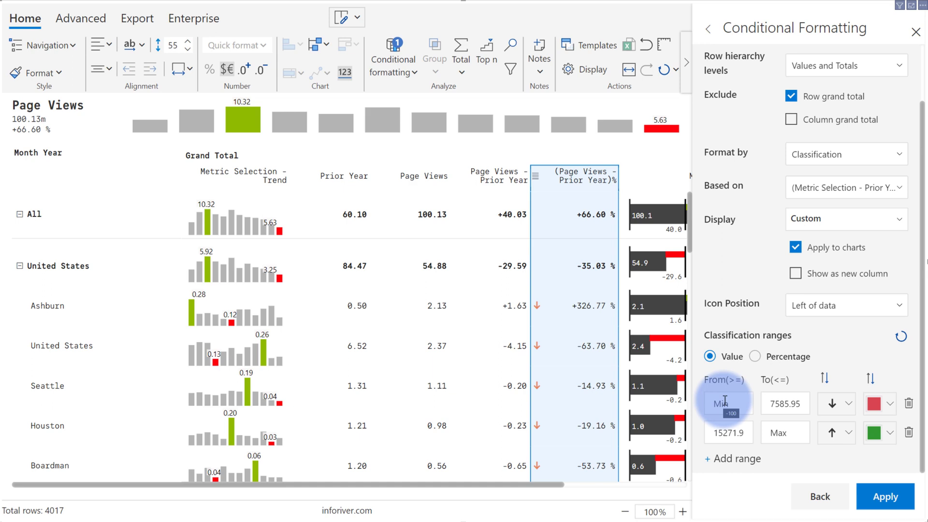
Set the classification ranges to Min to 0 for the down arrow and 0 to Max for the up arrow
{"action": "left_click", "coordinate": [784, 404]}
{"action": "type", "text": "0"}
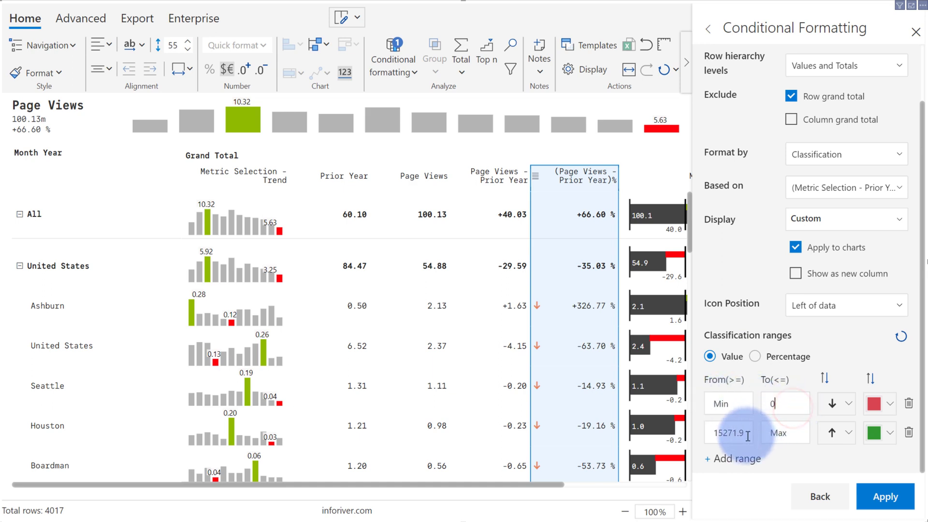
{"action": "left_click", "coordinate": [748, 437]}
{"action": "type", "text": "0"}
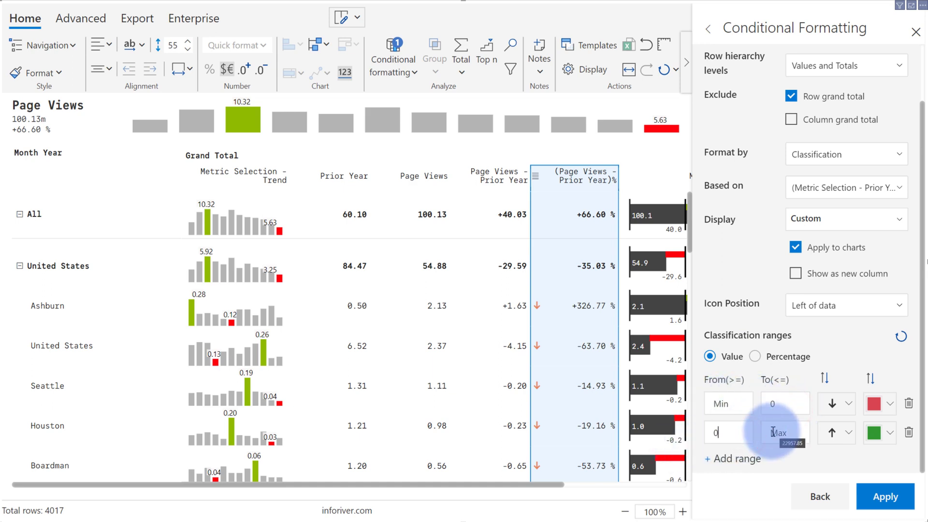
Include the row grand total in the icon rule, apply the rule and close the conditional formatting settings
{"action": "left_click", "coordinate": [792, 96]}
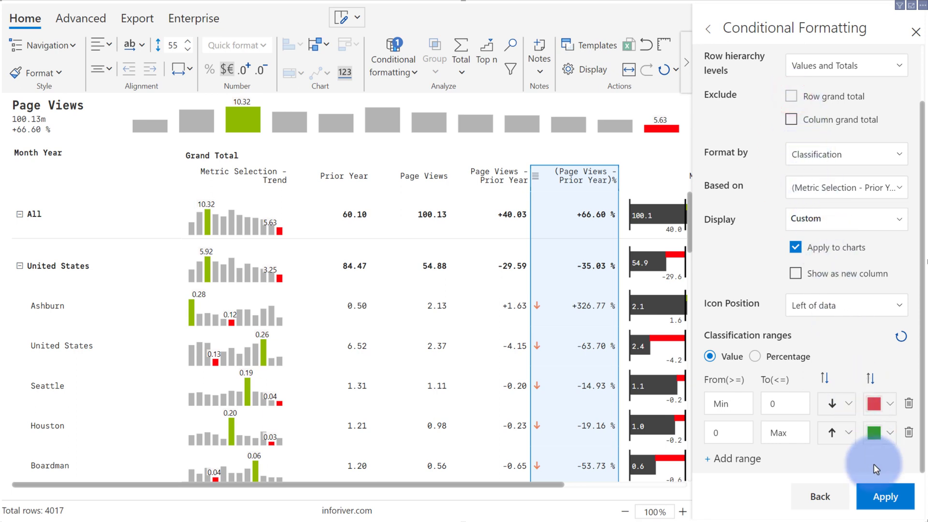
{"action": "left_click", "coordinate": [883, 500]}
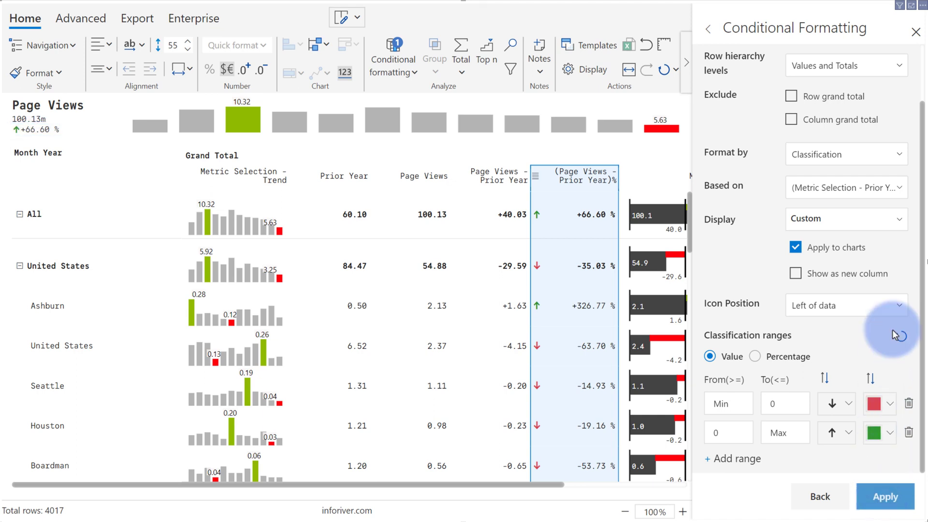
{"action": "left_click", "coordinate": [916, 33]}
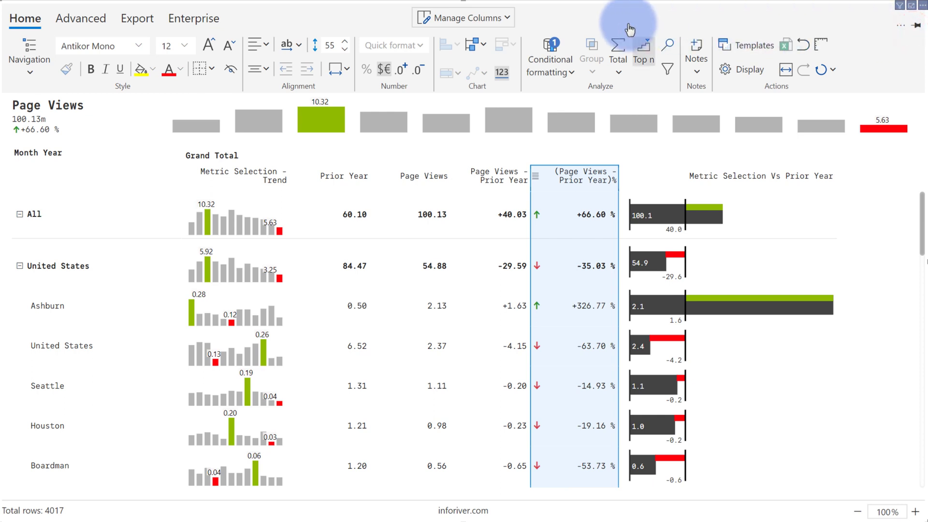
Hide every matrix column except the Metric Selection Vs Prior Year chart column
{"action": "left_click", "coordinate": [495, 22]}
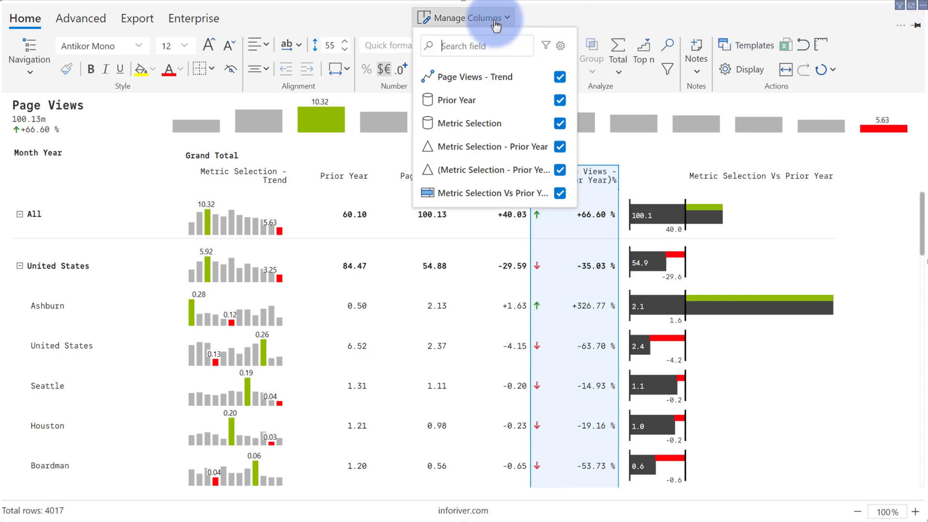
{"action": "left_click", "coordinate": [559, 77]}
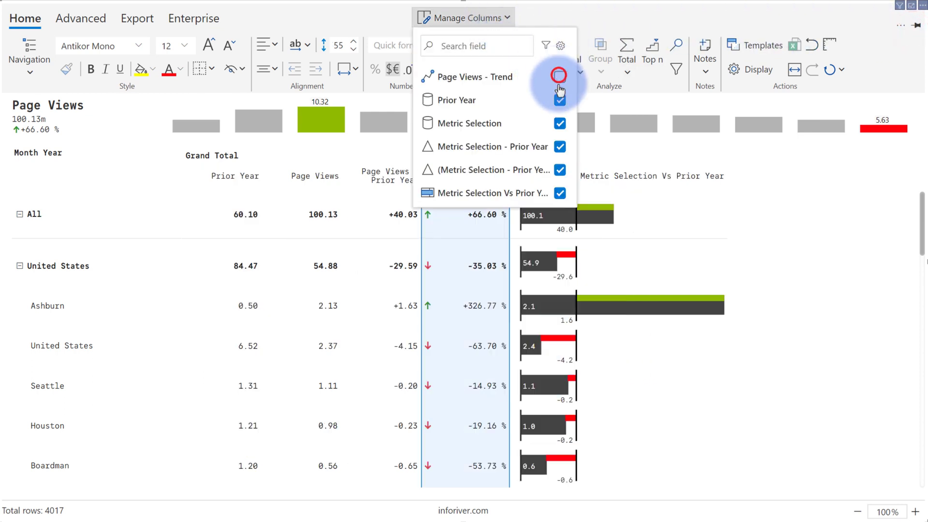
{"action": "left_click", "coordinate": [559, 100]}
{"action": "left_click", "coordinate": [560, 123]}
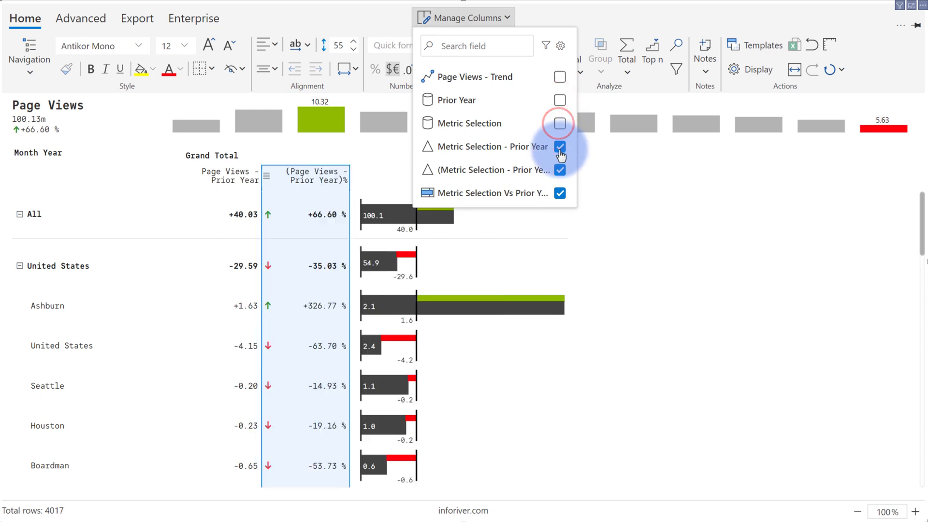
{"action": "left_click", "coordinate": [560, 147]}
{"action": "left_click", "coordinate": [560, 170]}
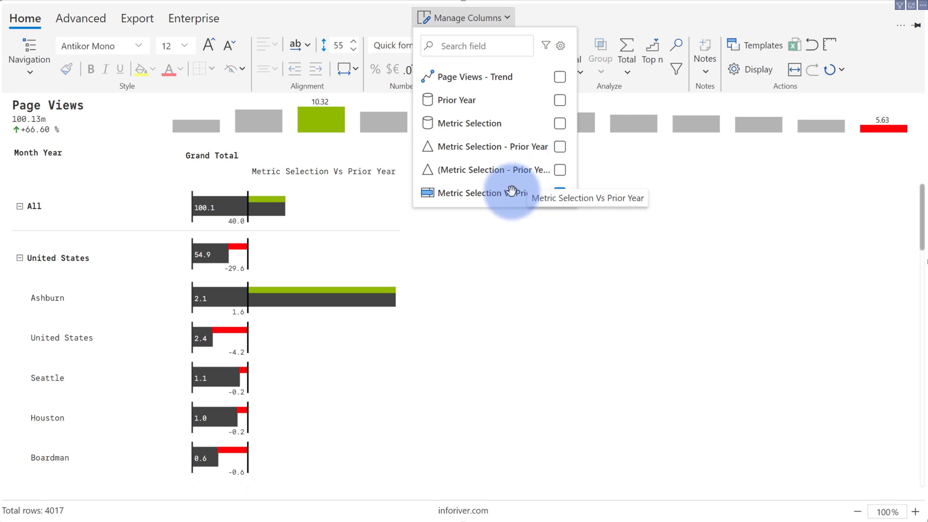
{"action": "left_click", "coordinate": [507, 18]}
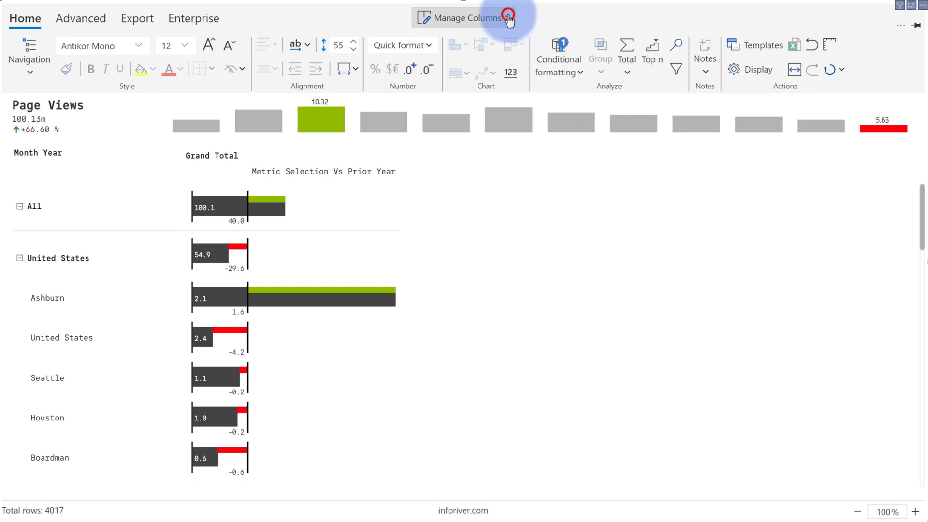
Enable Squash column headers for the column totals in the hierarchy display settings
{"action": "left_click", "coordinate": [735, 71]}
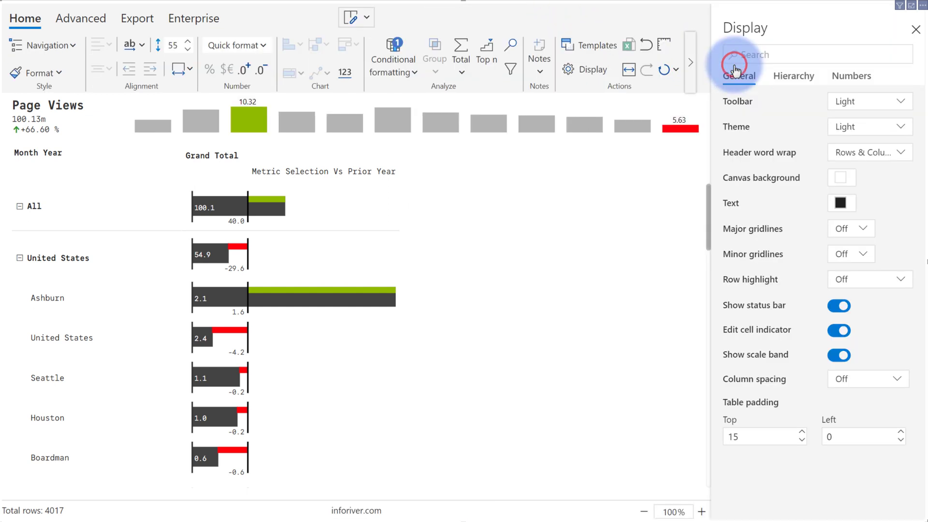
{"action": "left_click", "coordinate": [788, 76]}
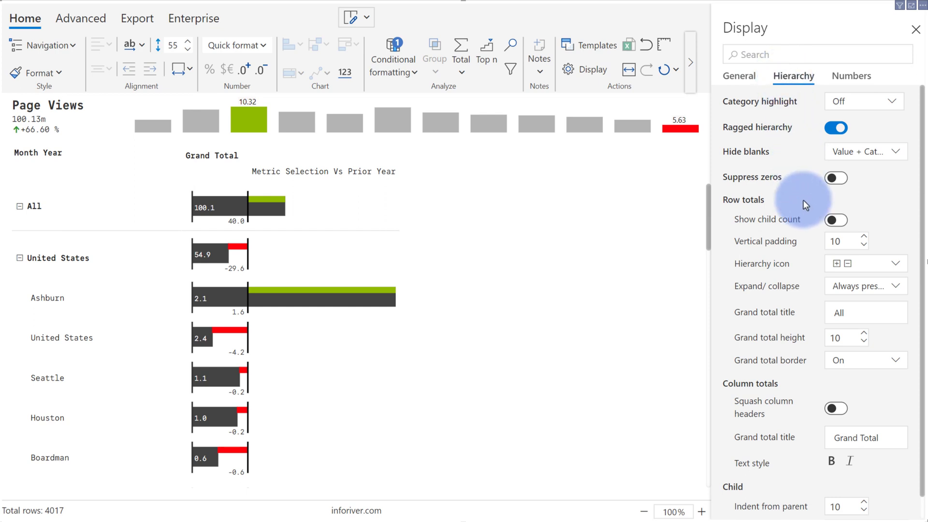
{"action": "left_click", "coordinate": [836, 408]}
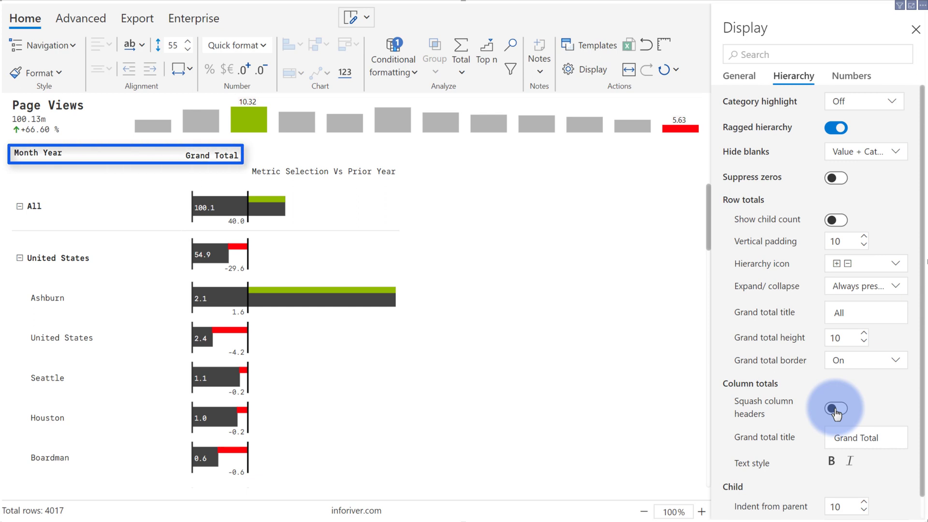
{"action": "left_click", "coordinate": [836, 408]}
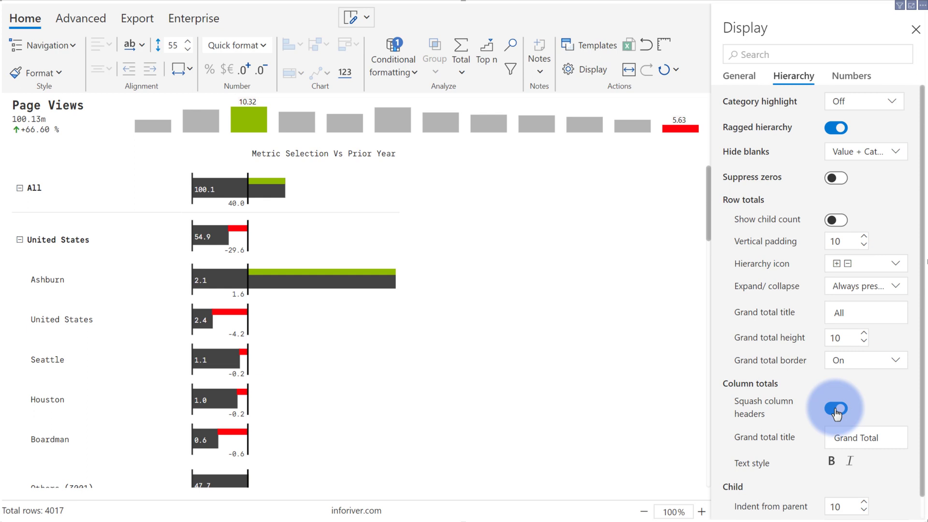
{"action": "left_click", "coordinate": [915, 30]}
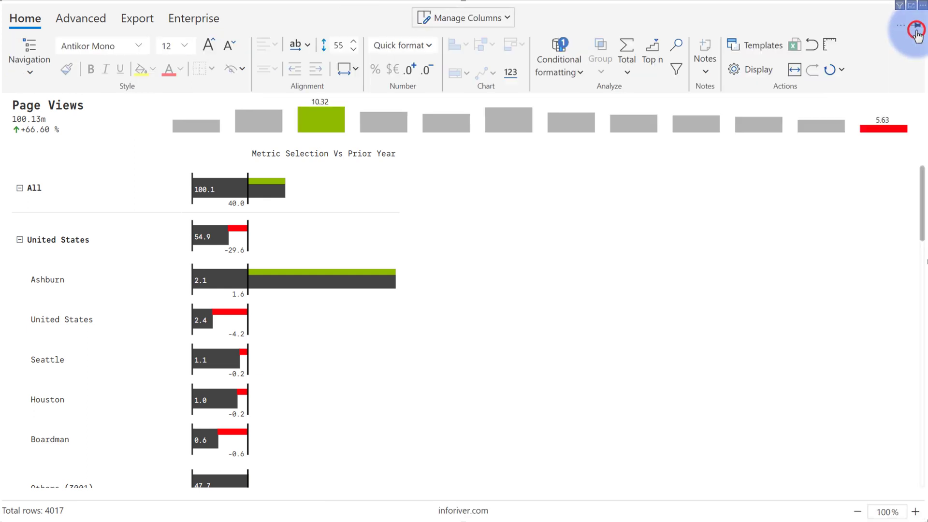
Center the Metric Selection Vs Prior Year column header, showing the row and column rulers only while selecting it
{"action": "left_click", "coordinate": [825, 47]}
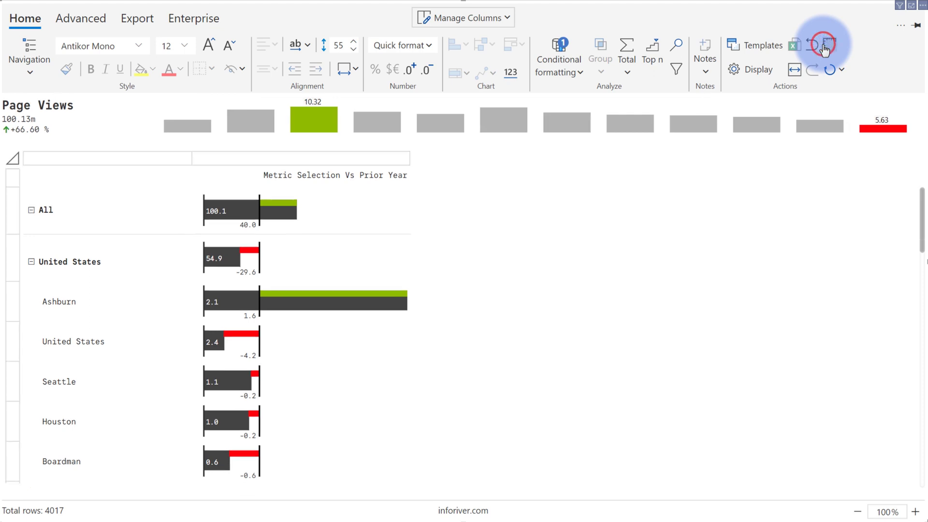
{"action": "left_click", "coordinate": [352, 176]}
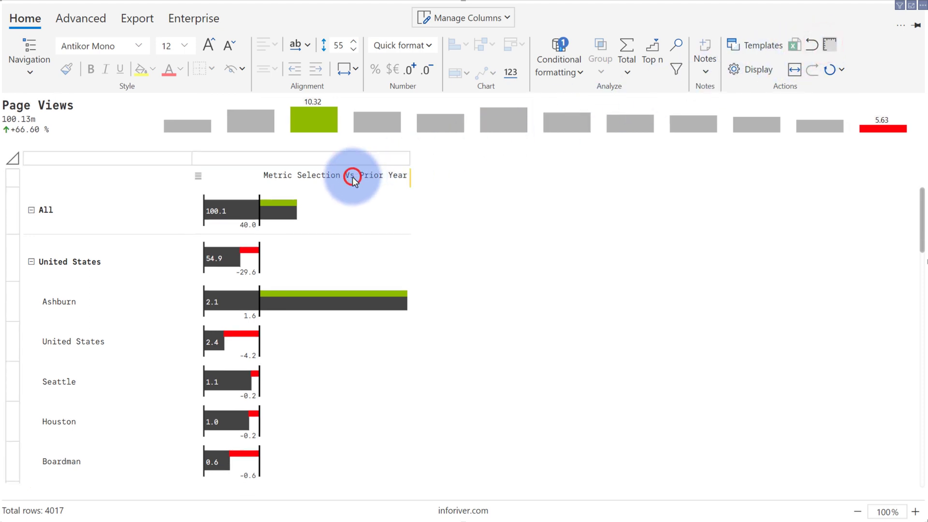
{"action": "left_click", "coordinate": [272, 46]}
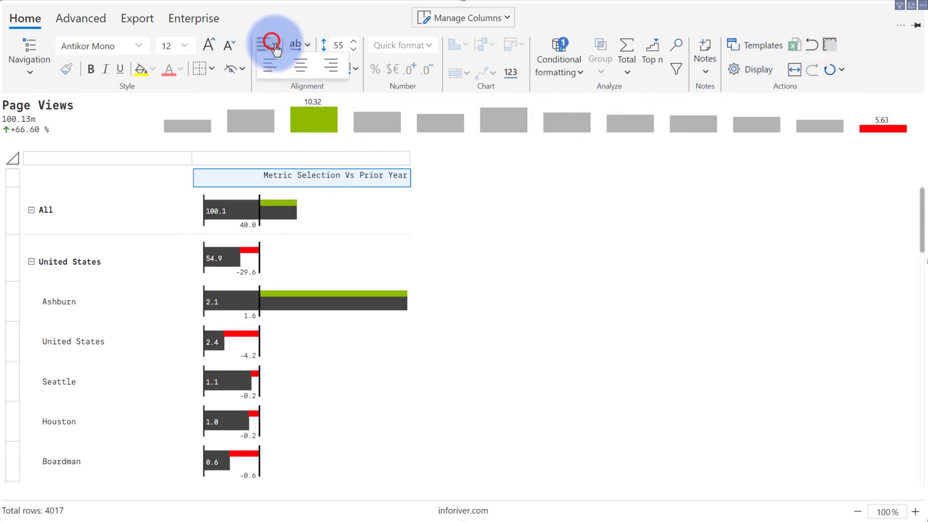
{"action": "left_click", "coordinate": [301, 67]}
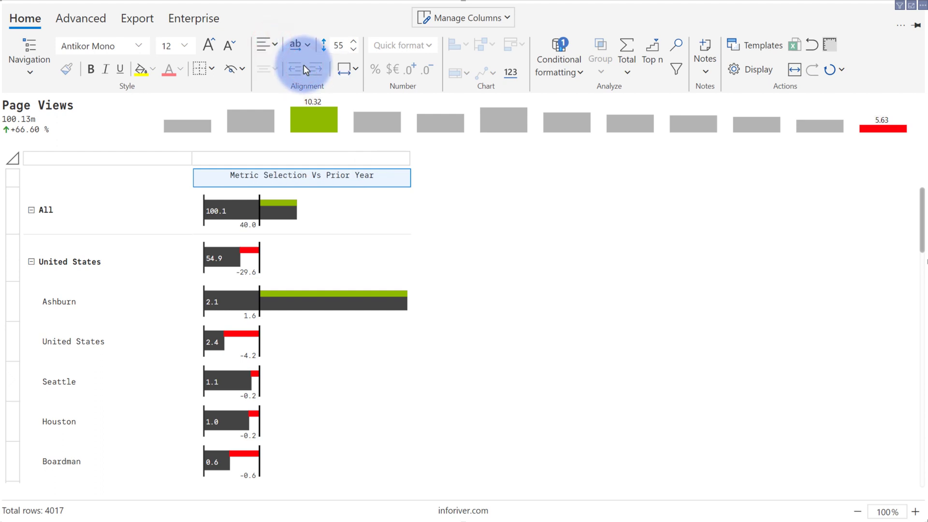
{"action": "left_click", "coordinate": [827, 46]}
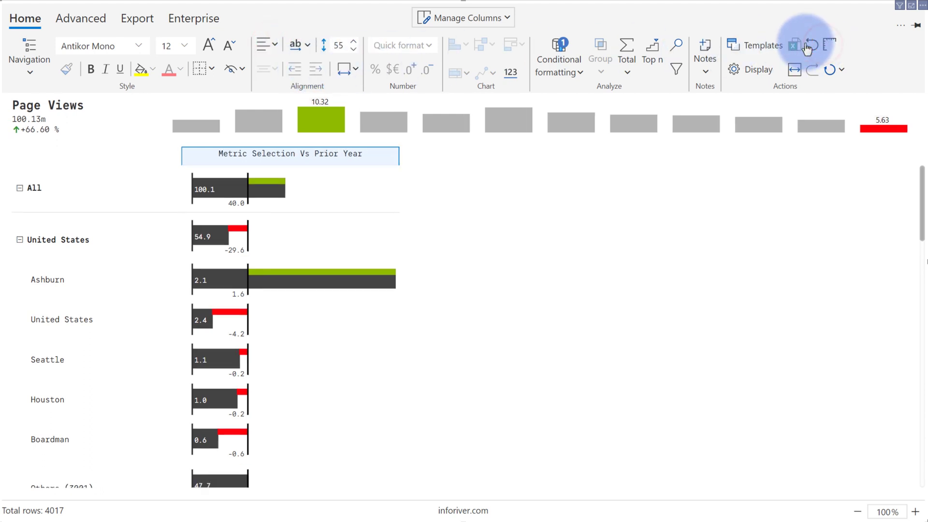
Shrink the matrix visual from its upper-left corner and collapse all rows at the country level
{"action": "left_click_drag", "start_coordinate": [1, 2], "coordinate": [526, 275]}
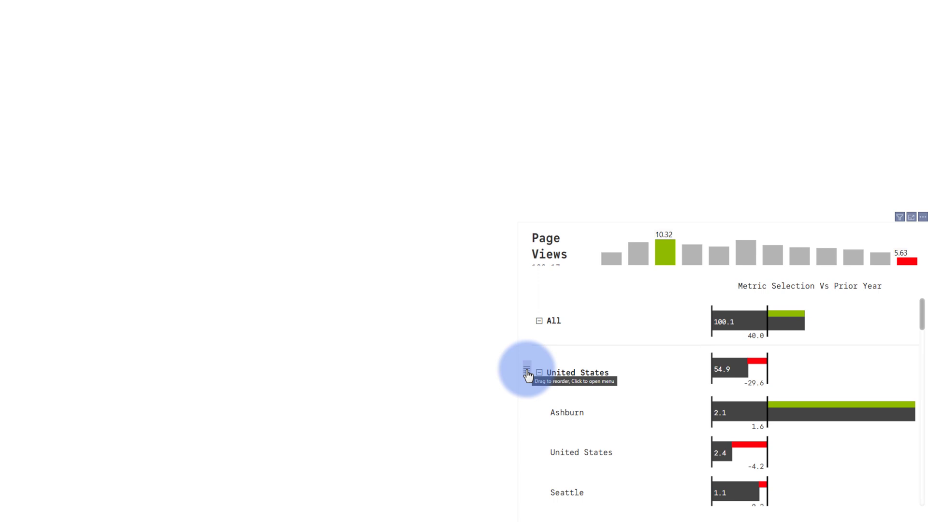
{"action": "left_click", "coordinate": [527, 372]}
{"action": "left_click", "coordinate": [572, 405]}
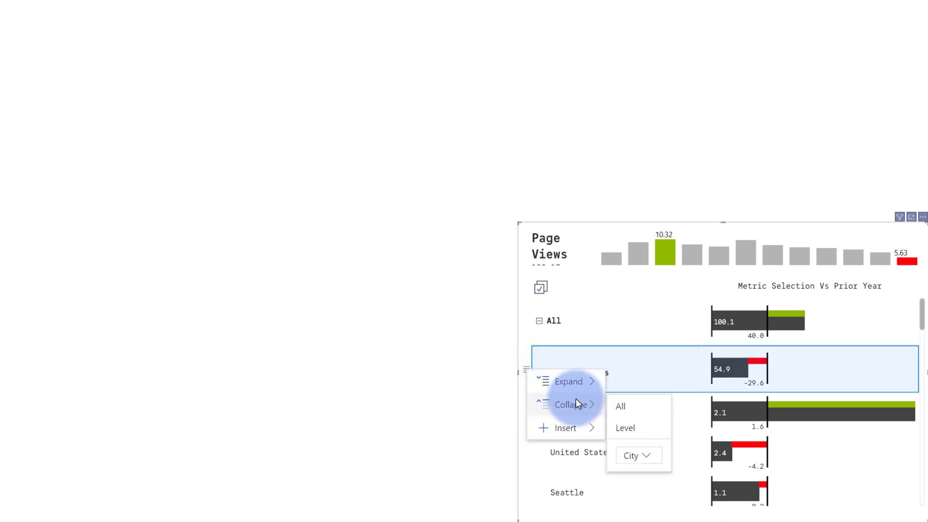
{"action": "left_click", "coordinate": [625, 428]}
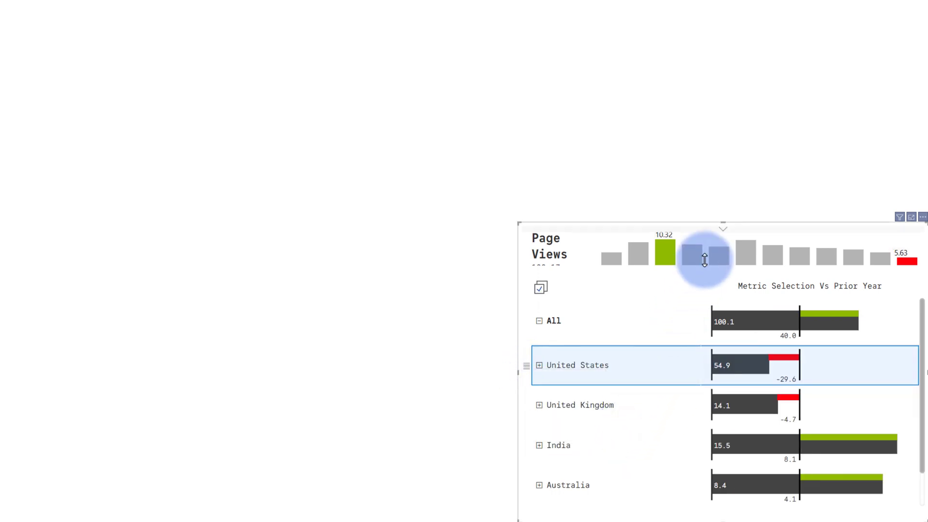
Make the matrix visual slightly taller and move it to the middle of the report page
{"action": "left_click_drag", "start_coordinate": [723, 222], "coordinate": [725, 215]}
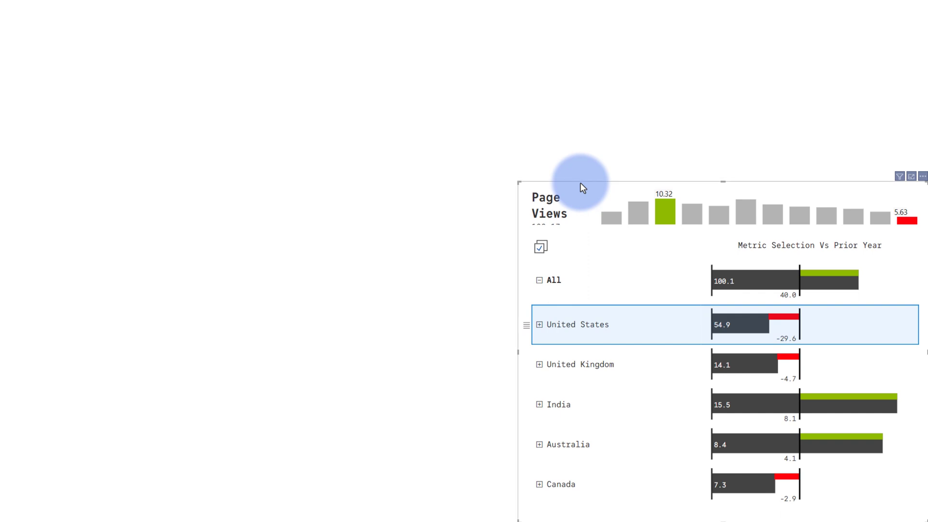
{"action": "left_click_drag", "start_coordinate": [580, 182], "coordinate": [323, 95]}
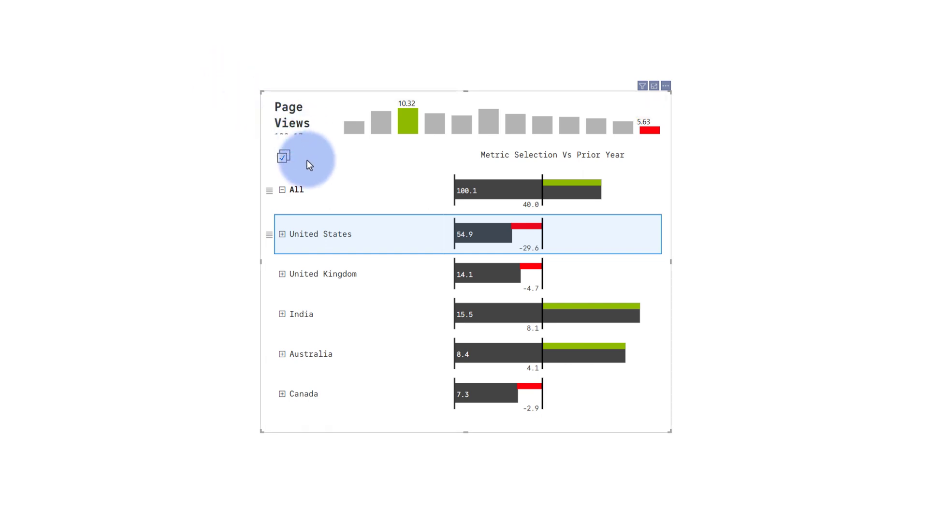
Widen the KPI section of the visual's header so the Page Views title fits on one line
{"action": "left_click", "coordinate": [291, 119]}
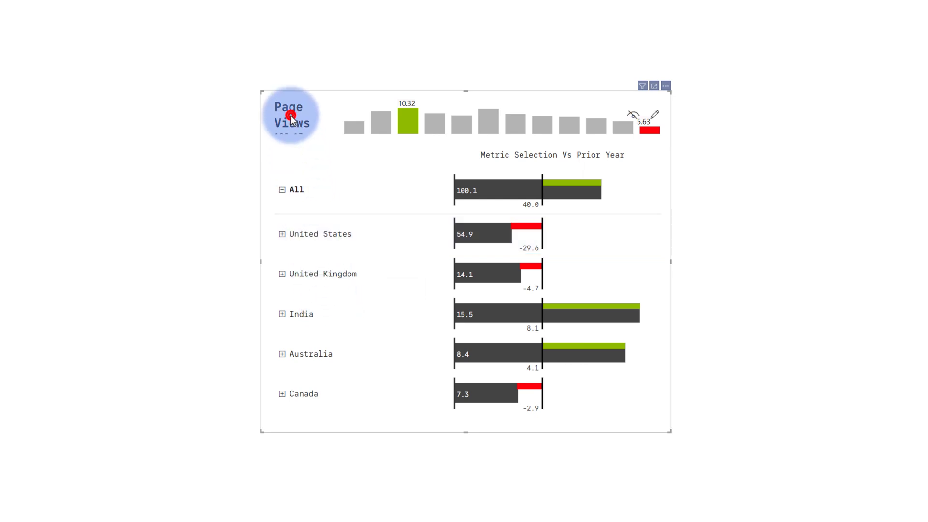
{"action": "left_click_drag", "start_coordinate": [336, 137], "coordinate": [363, 139]}
{"action": "left_click", "coordinate": [631, 170]}
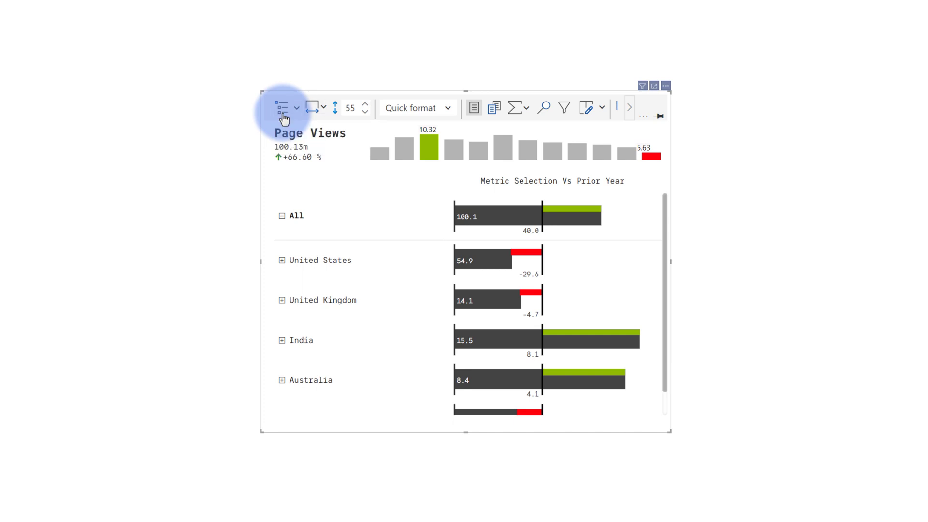
{"action": "left_click", "coordinate": [632, 114]}
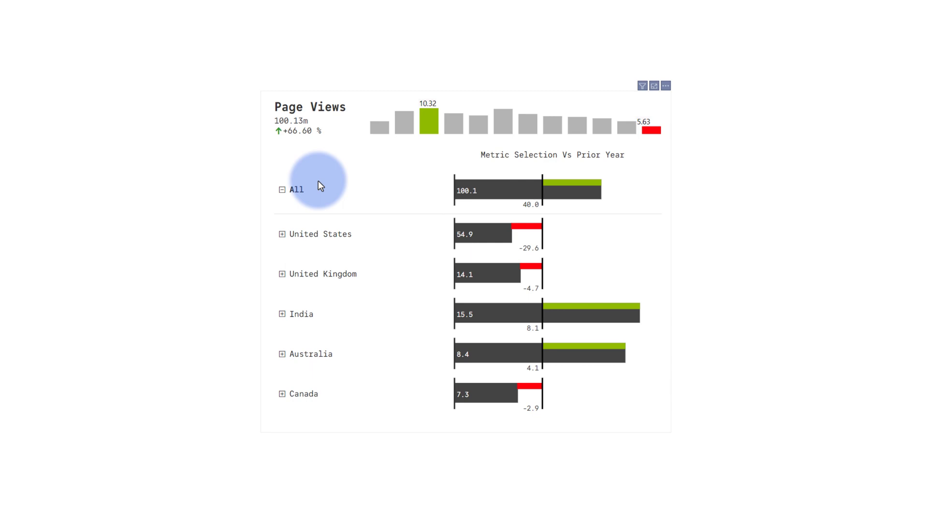
Expand the United States row and collapse it again
{"action": "left_click", "coordinate": [282, 234]}
{"action": "left_click", "coordinate": [282, 238]}
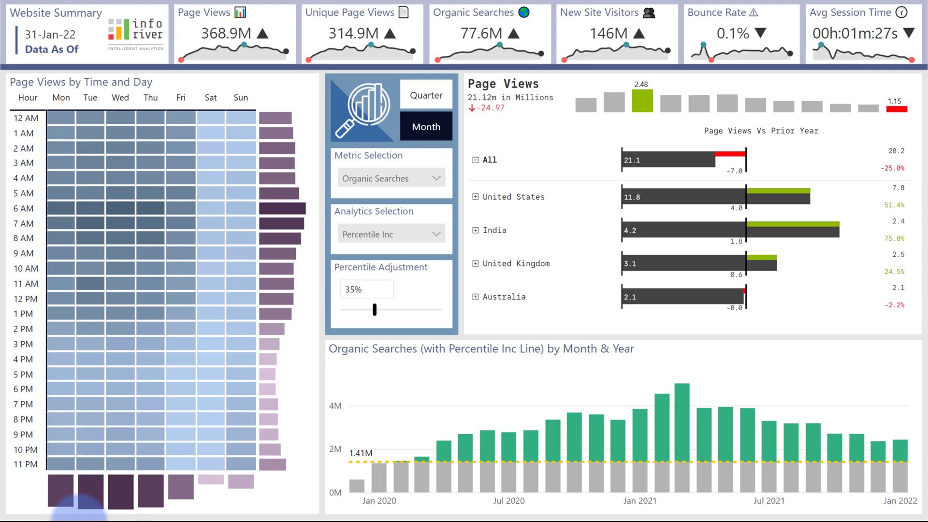
Cross-filter the completed website dashboard by India using the Page Views matrix
{"action": "left_click", "coordinate": [539, 236]}
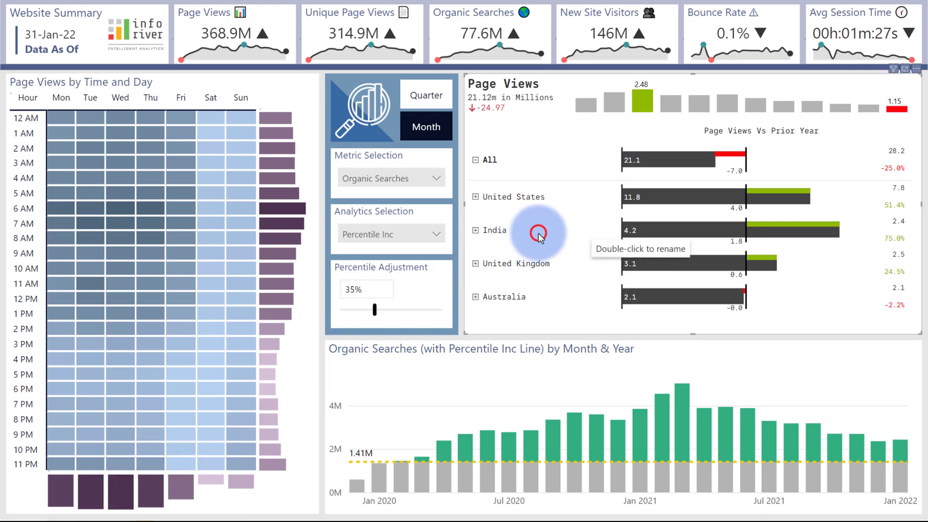
{"action": "left_click", "coordinate": [538, 234]}
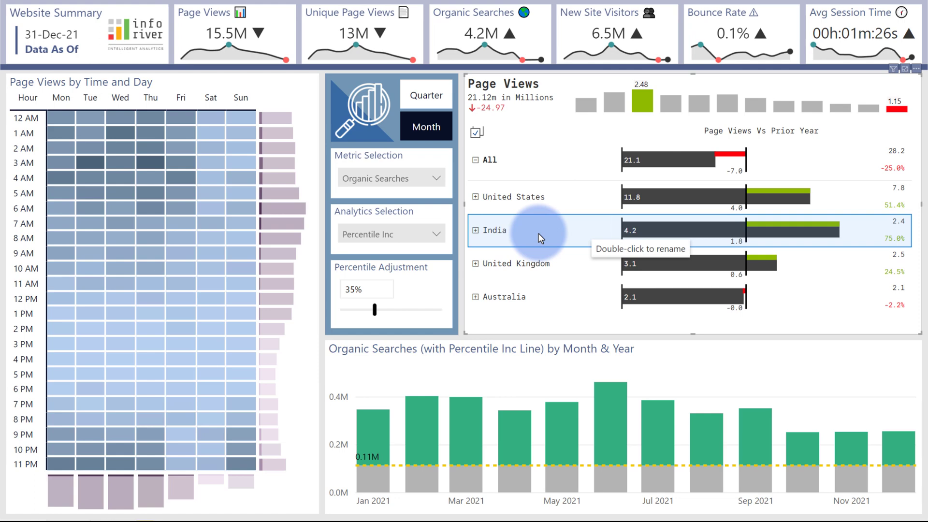